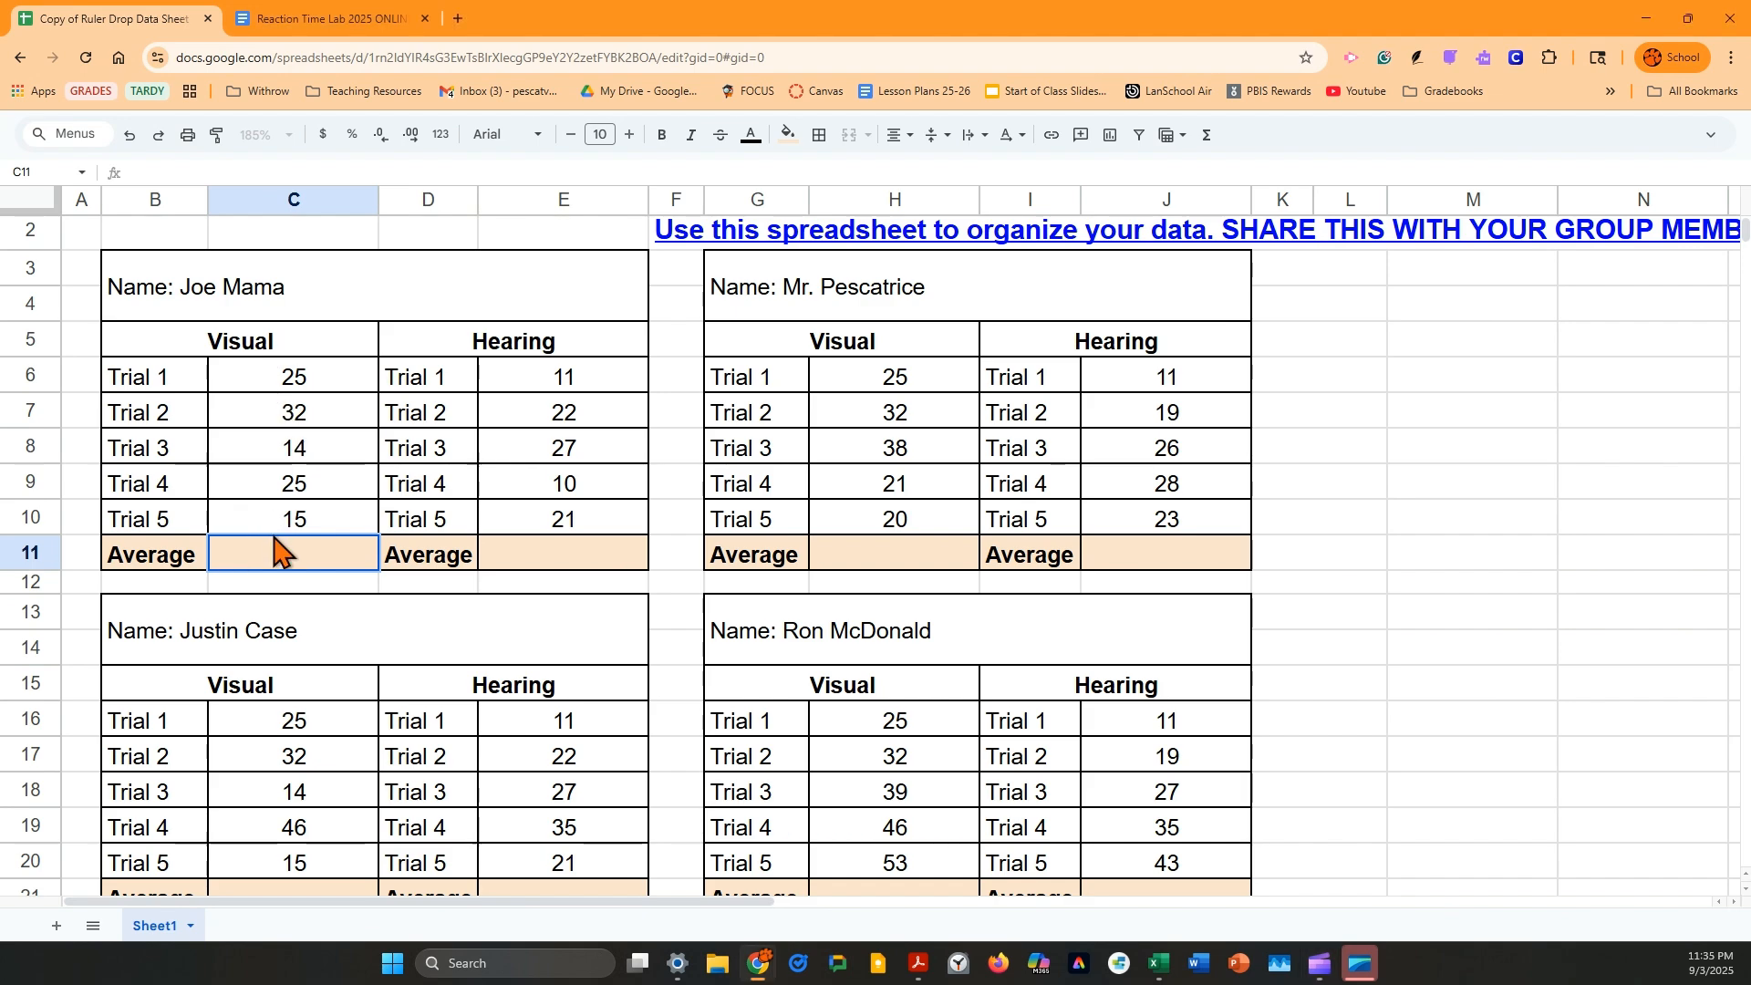
Enter an AVERAGE formula in C11 for the first table's Visual trials, covering C6:C10
{"action": "double_click", "coordinate": [280, 552]}
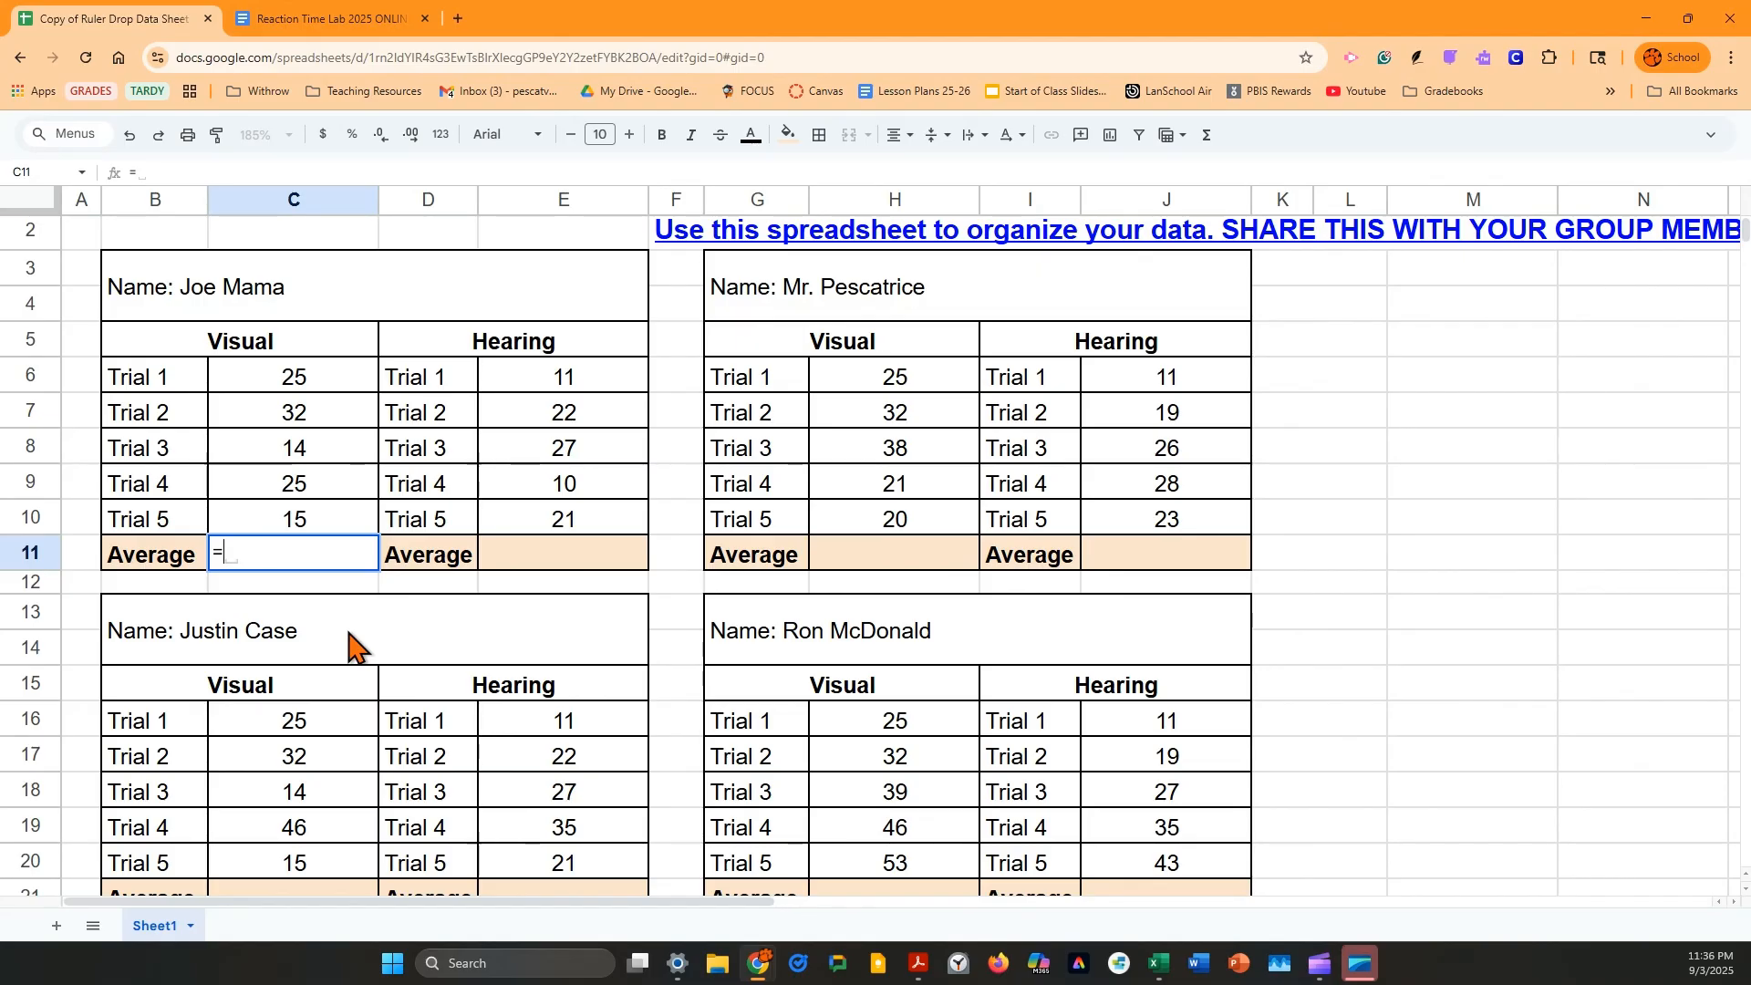
{"action": "type", "text": "aver"}
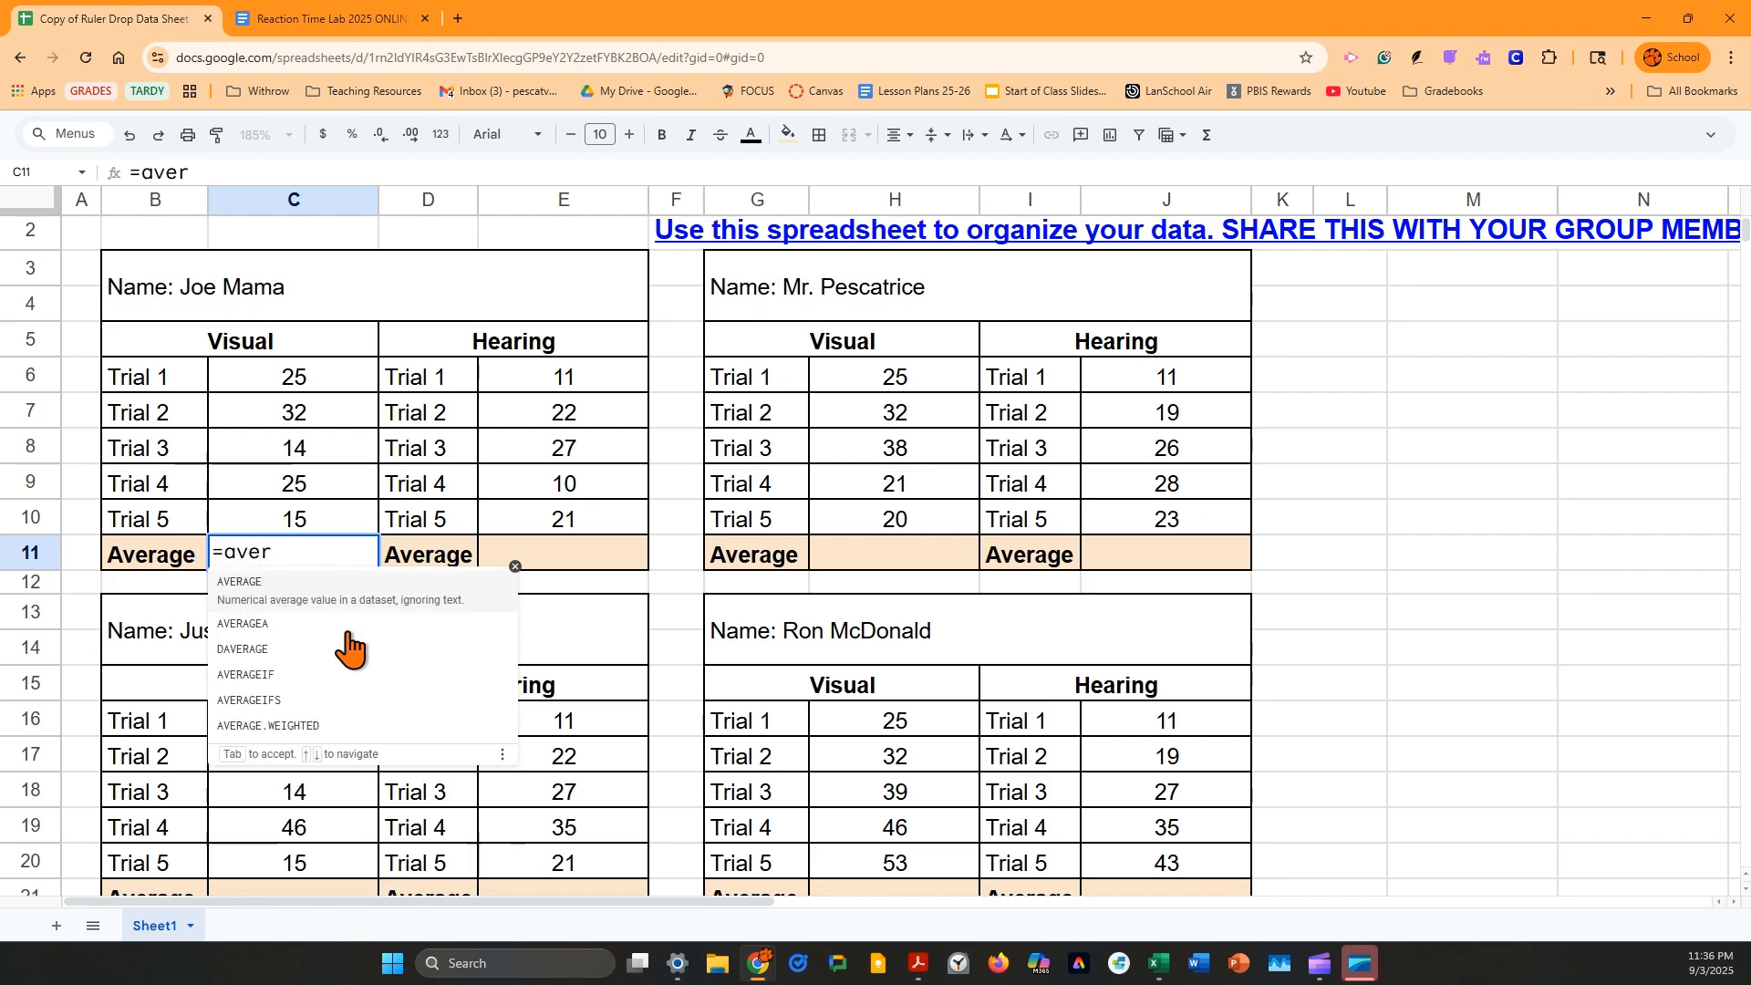
{"action": "left_click", "coordinate": [242, 589]}
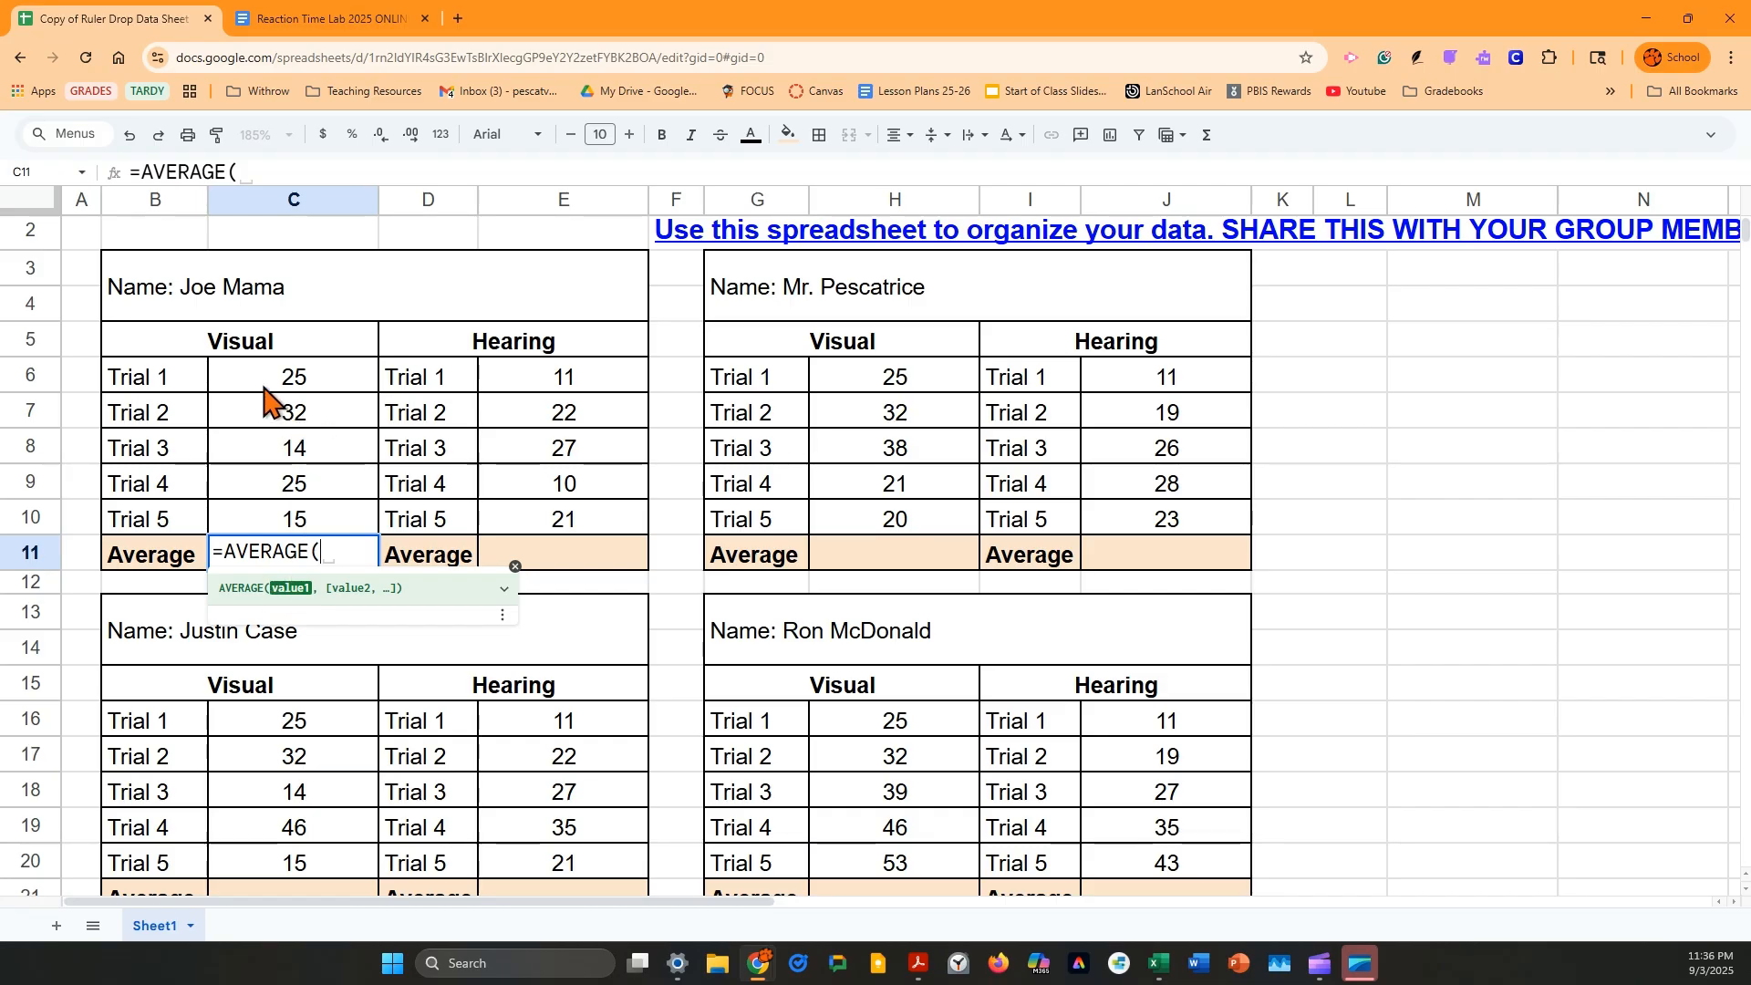
{"action": "left_click", "coordinate": [330, 382]}
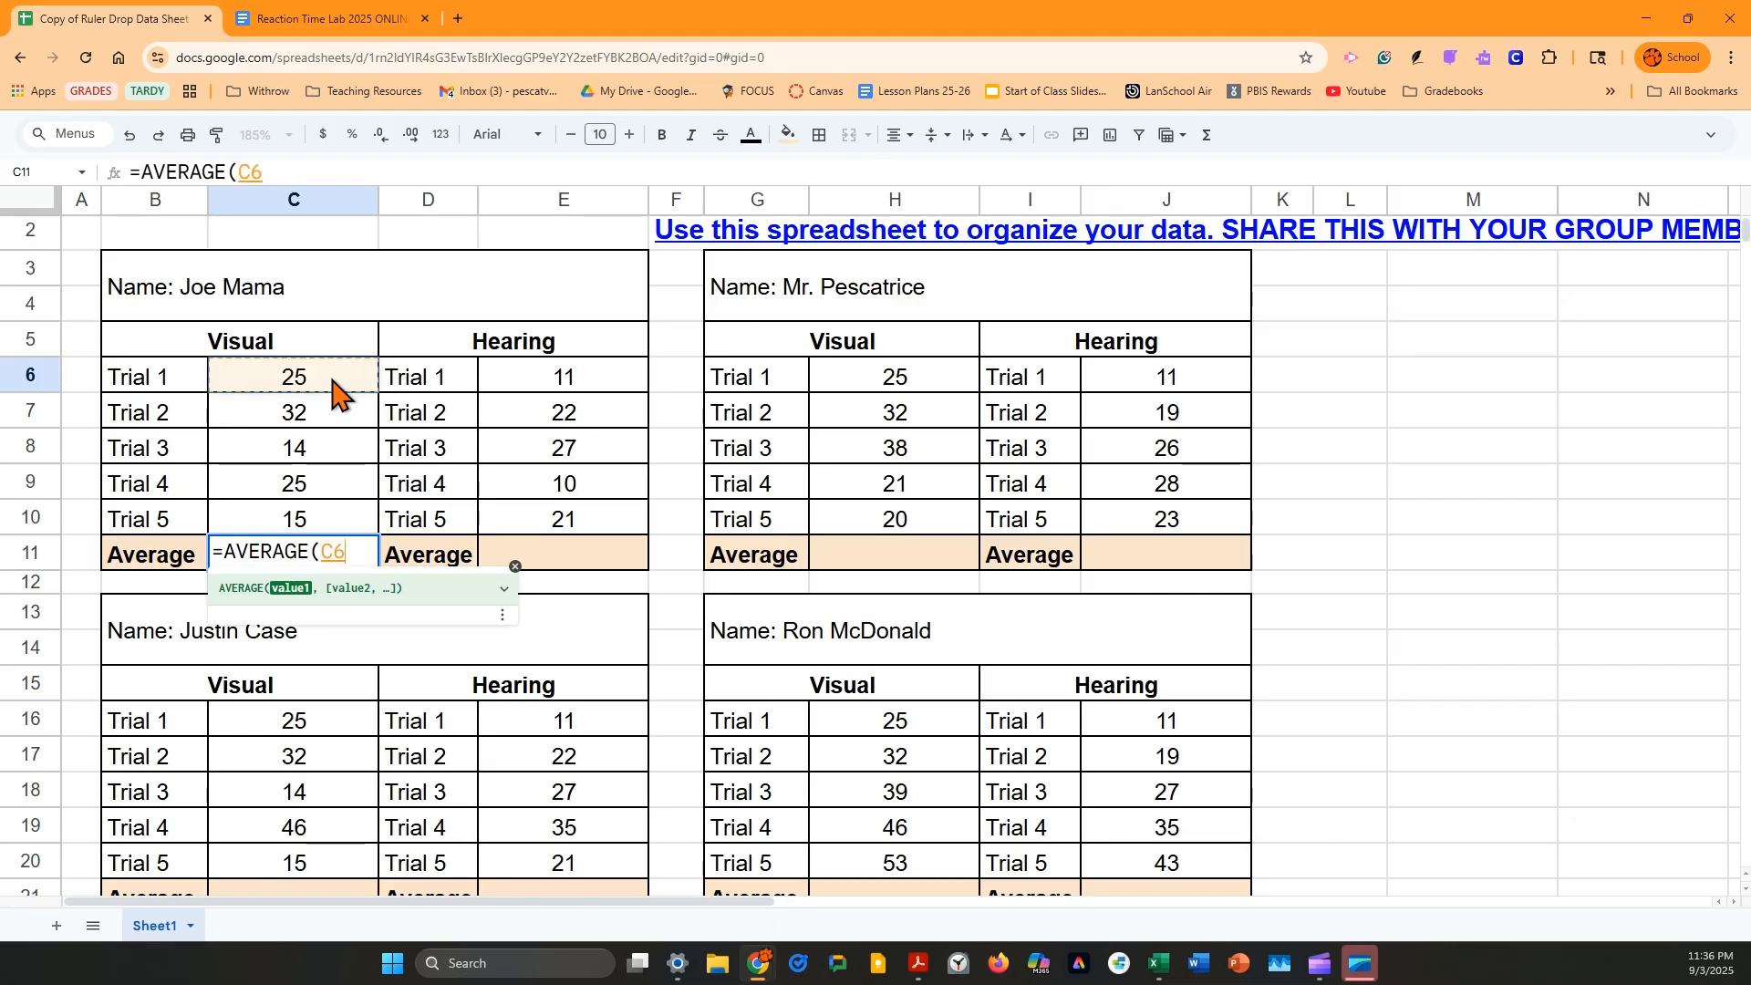
{"action": "left_click_drag", "start_coordinate": [332, 383], "coordinate": [330, 507]}
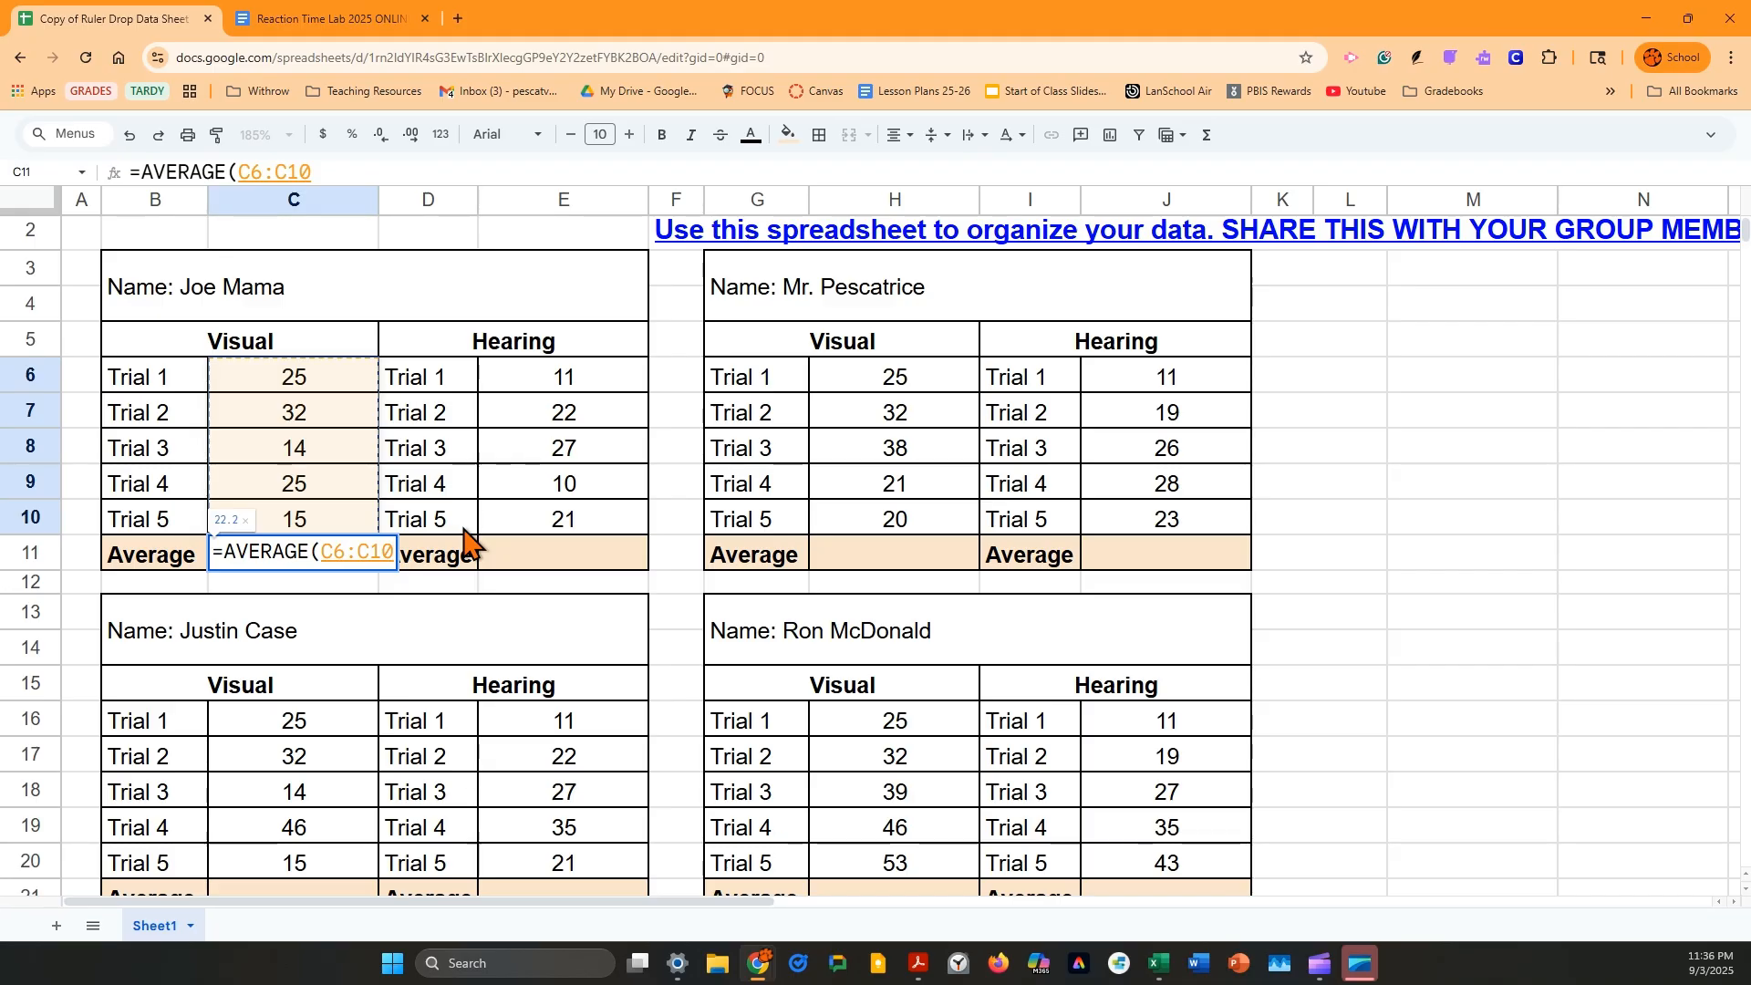
{"action": "key", "text": "Return"}
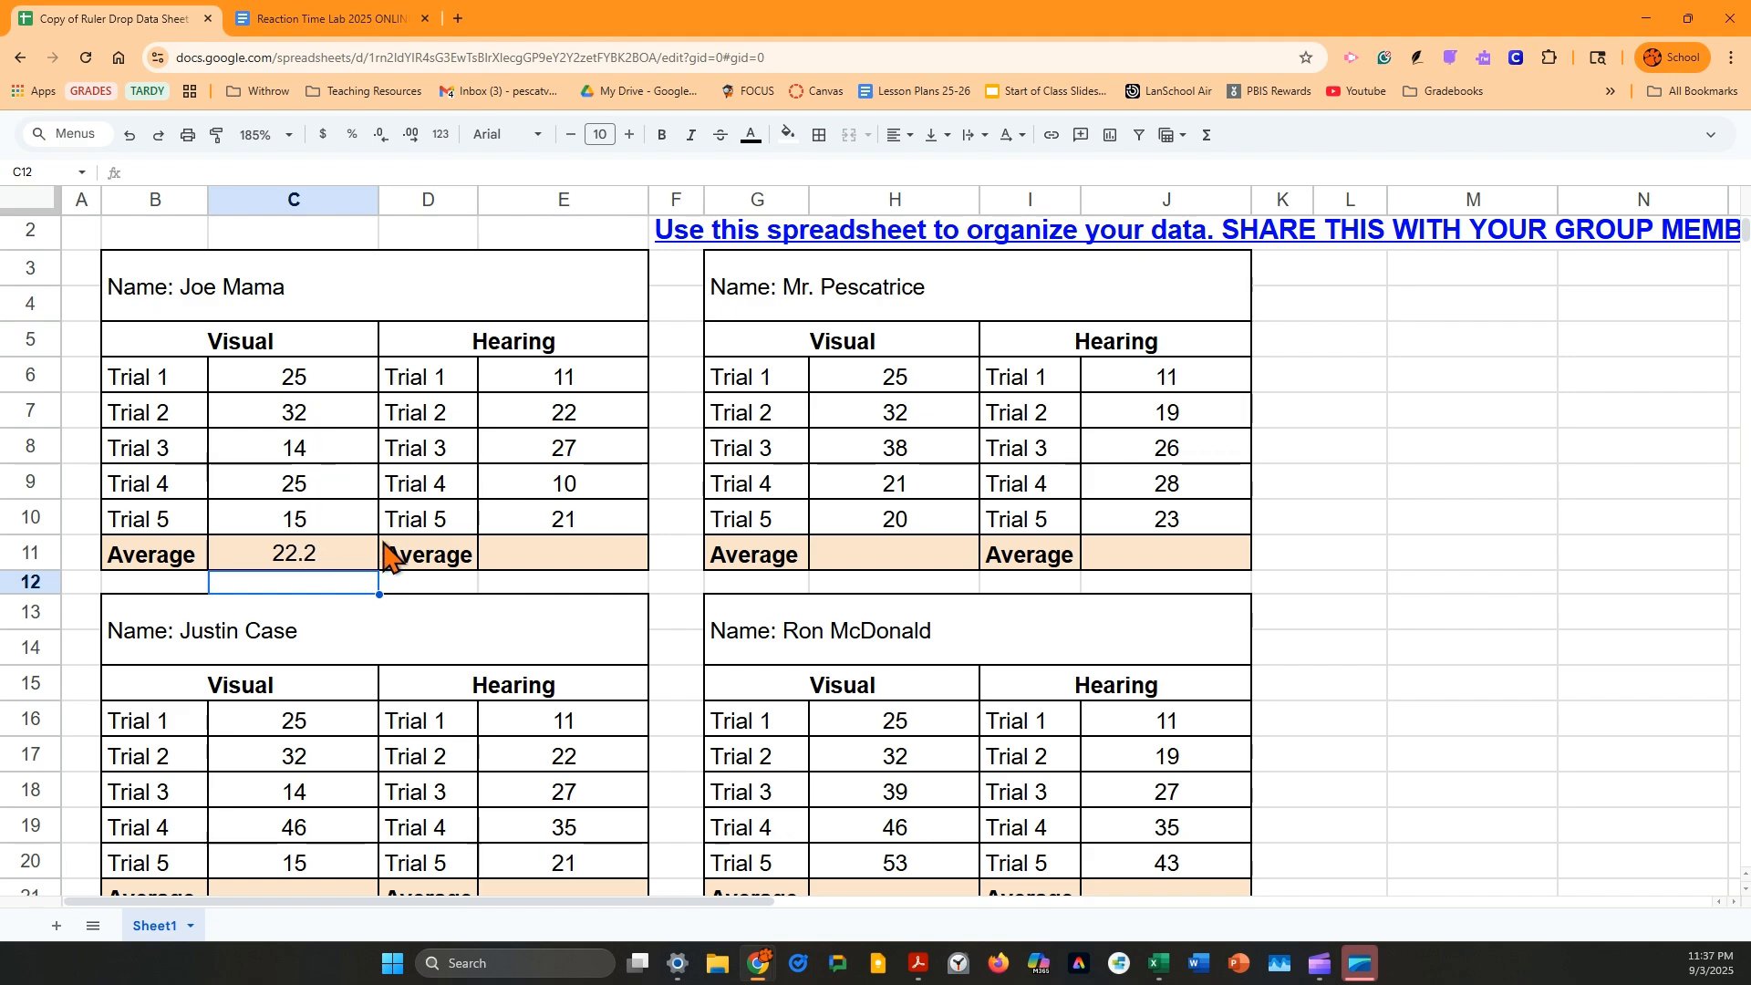
Enter an AVERAGE formula in E11 for the first table's Hearing trials, covering E6:E10
{"action": "left_click", "coordinate": [539, 559]}
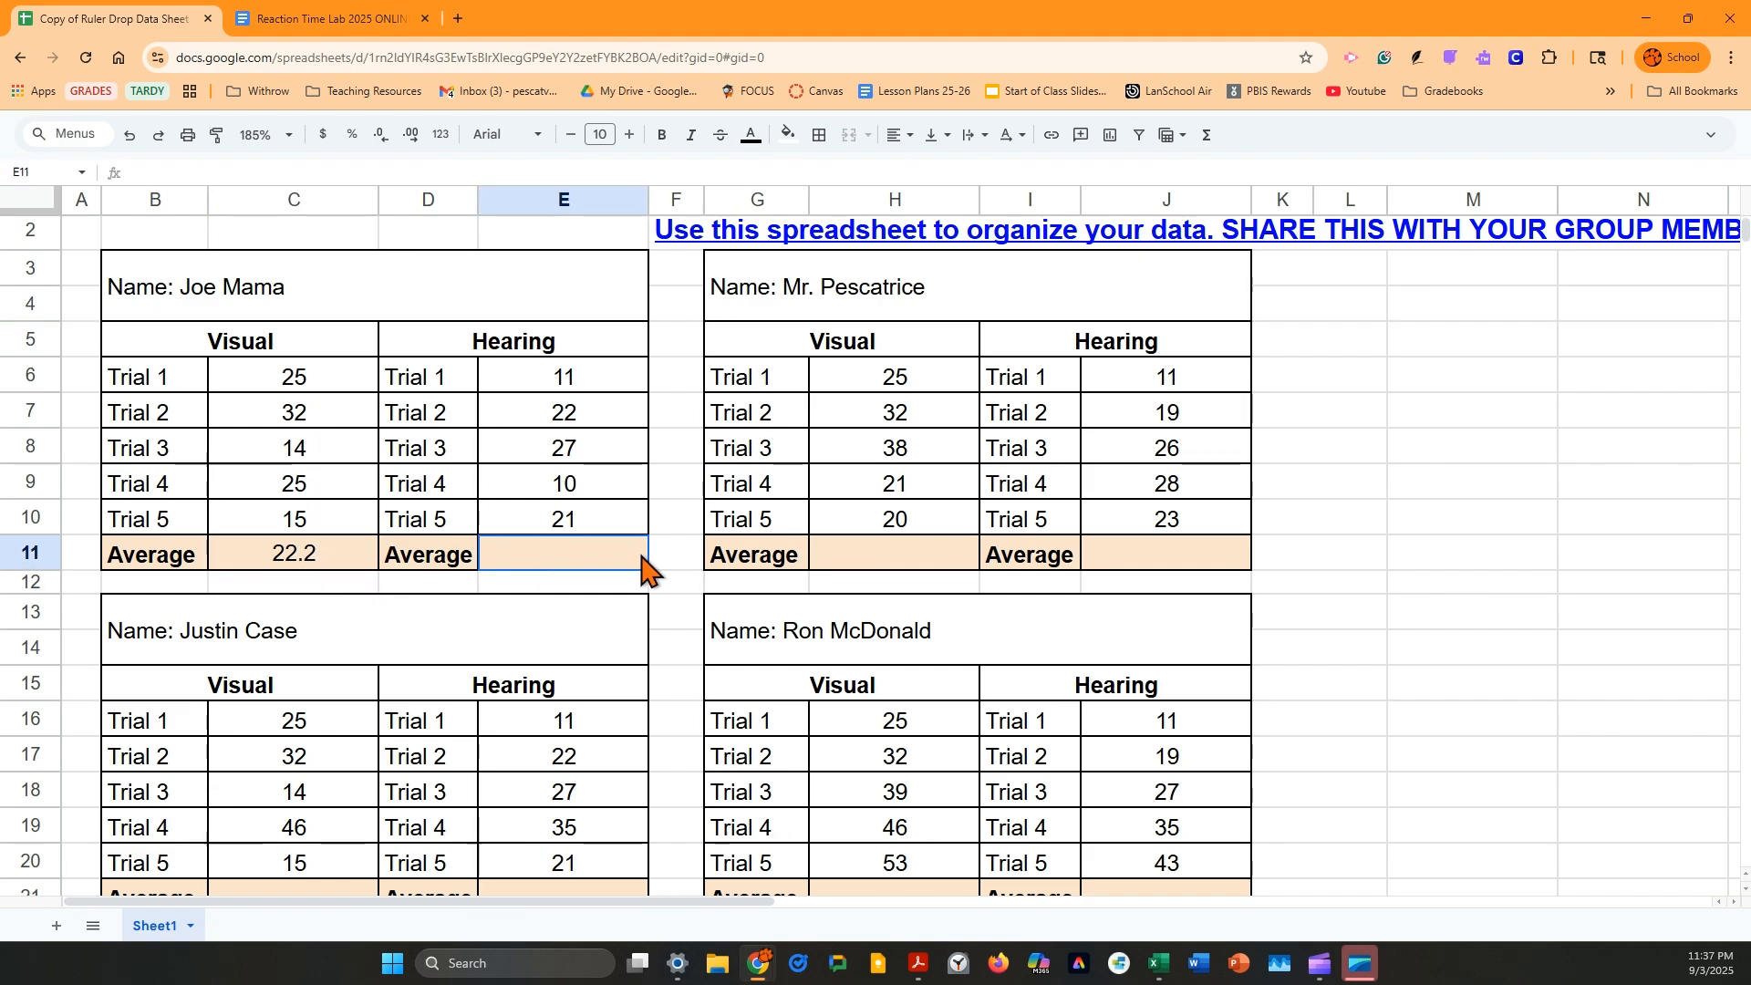
{"action": "type", "text": "="}
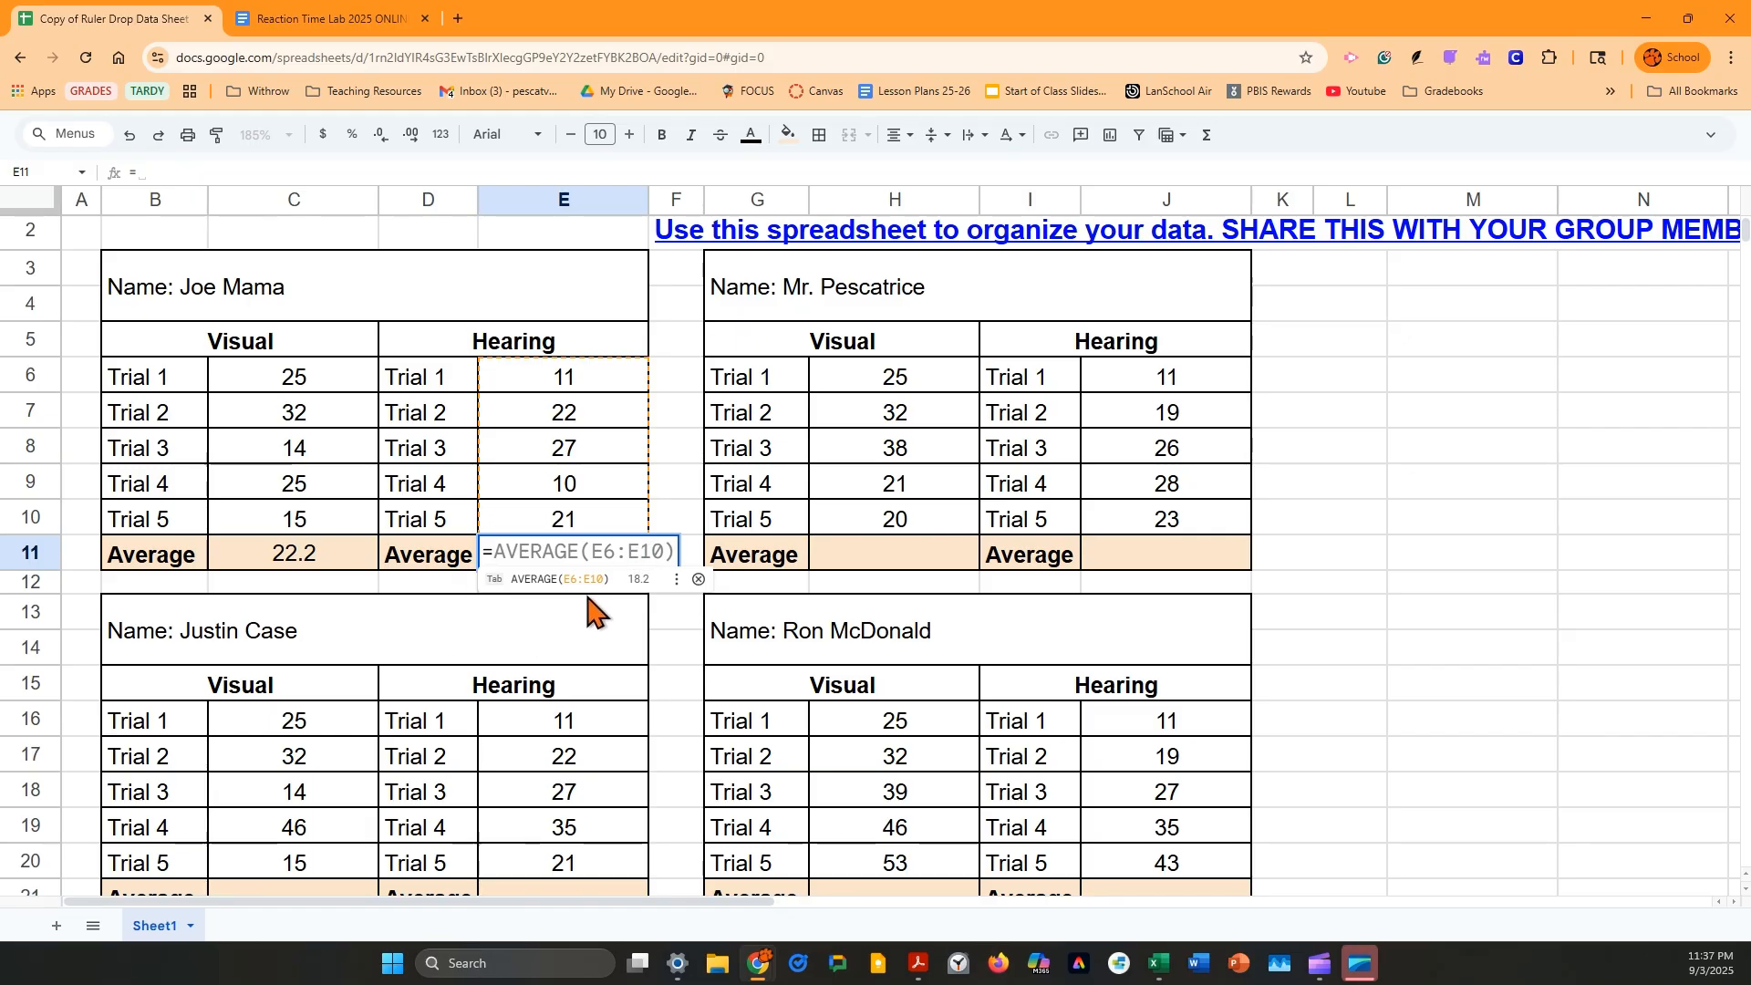
{"action": "left_click", "coordinate": [699, 579]}
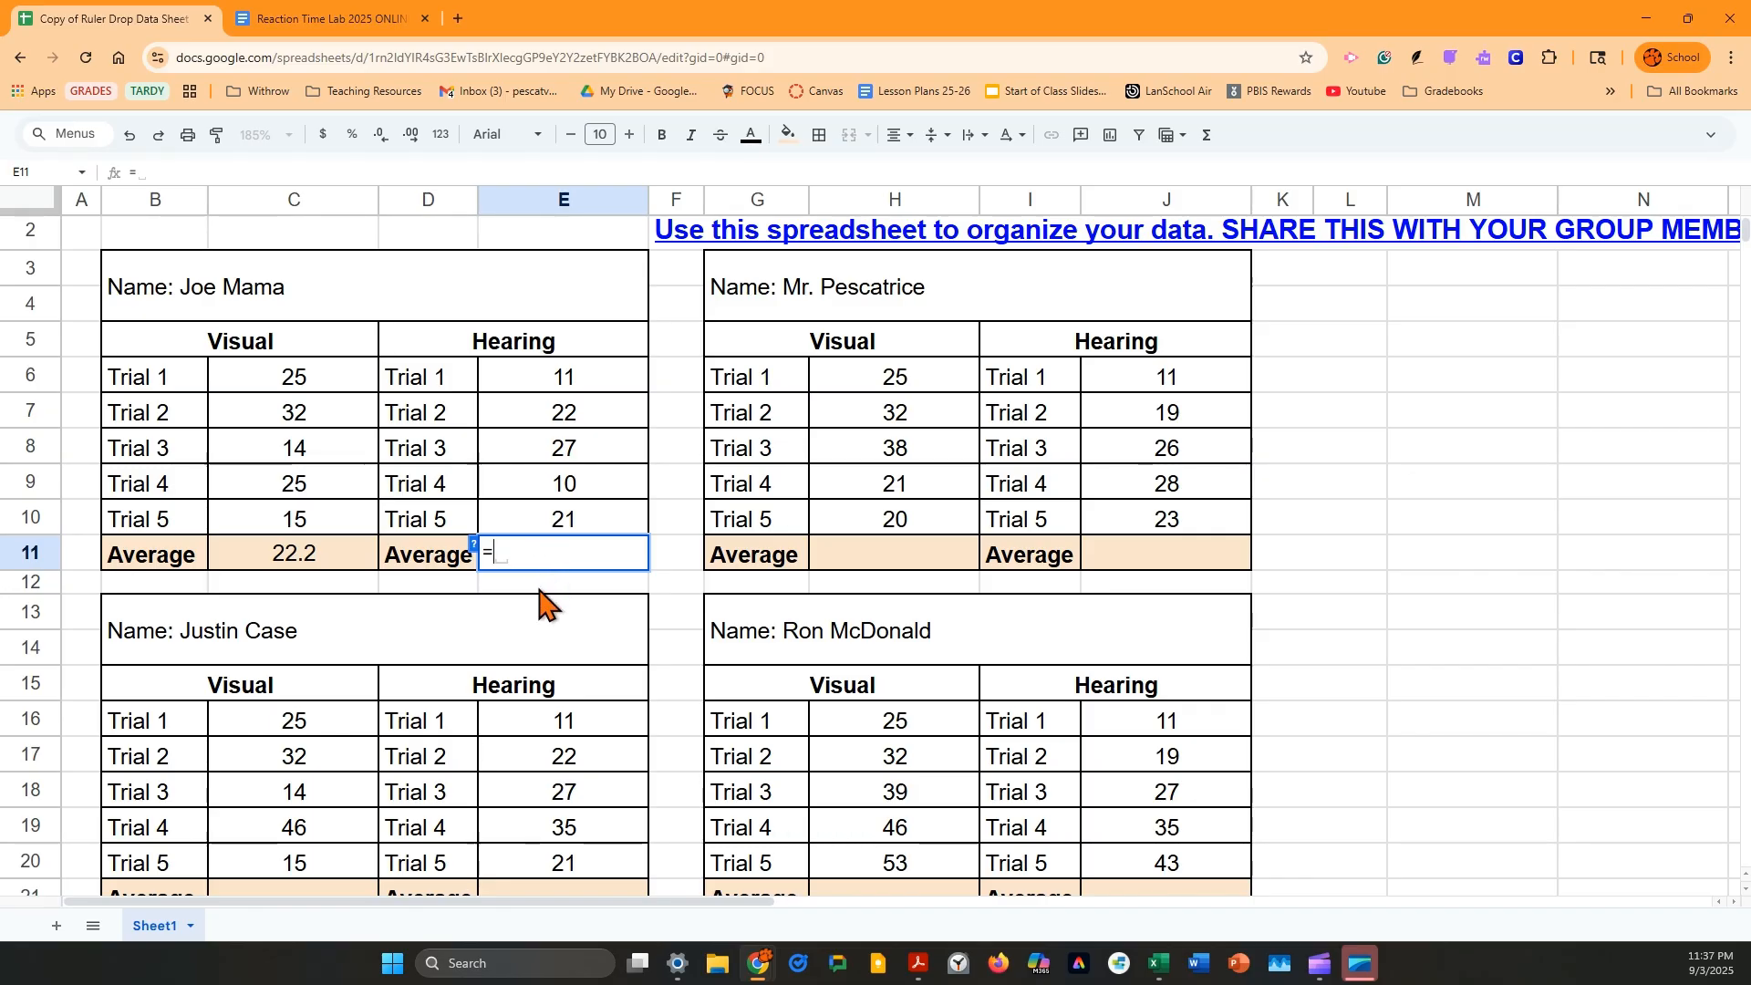
{"action": "type", "text": "ave"}
{"action": "key", "text": "Return"}
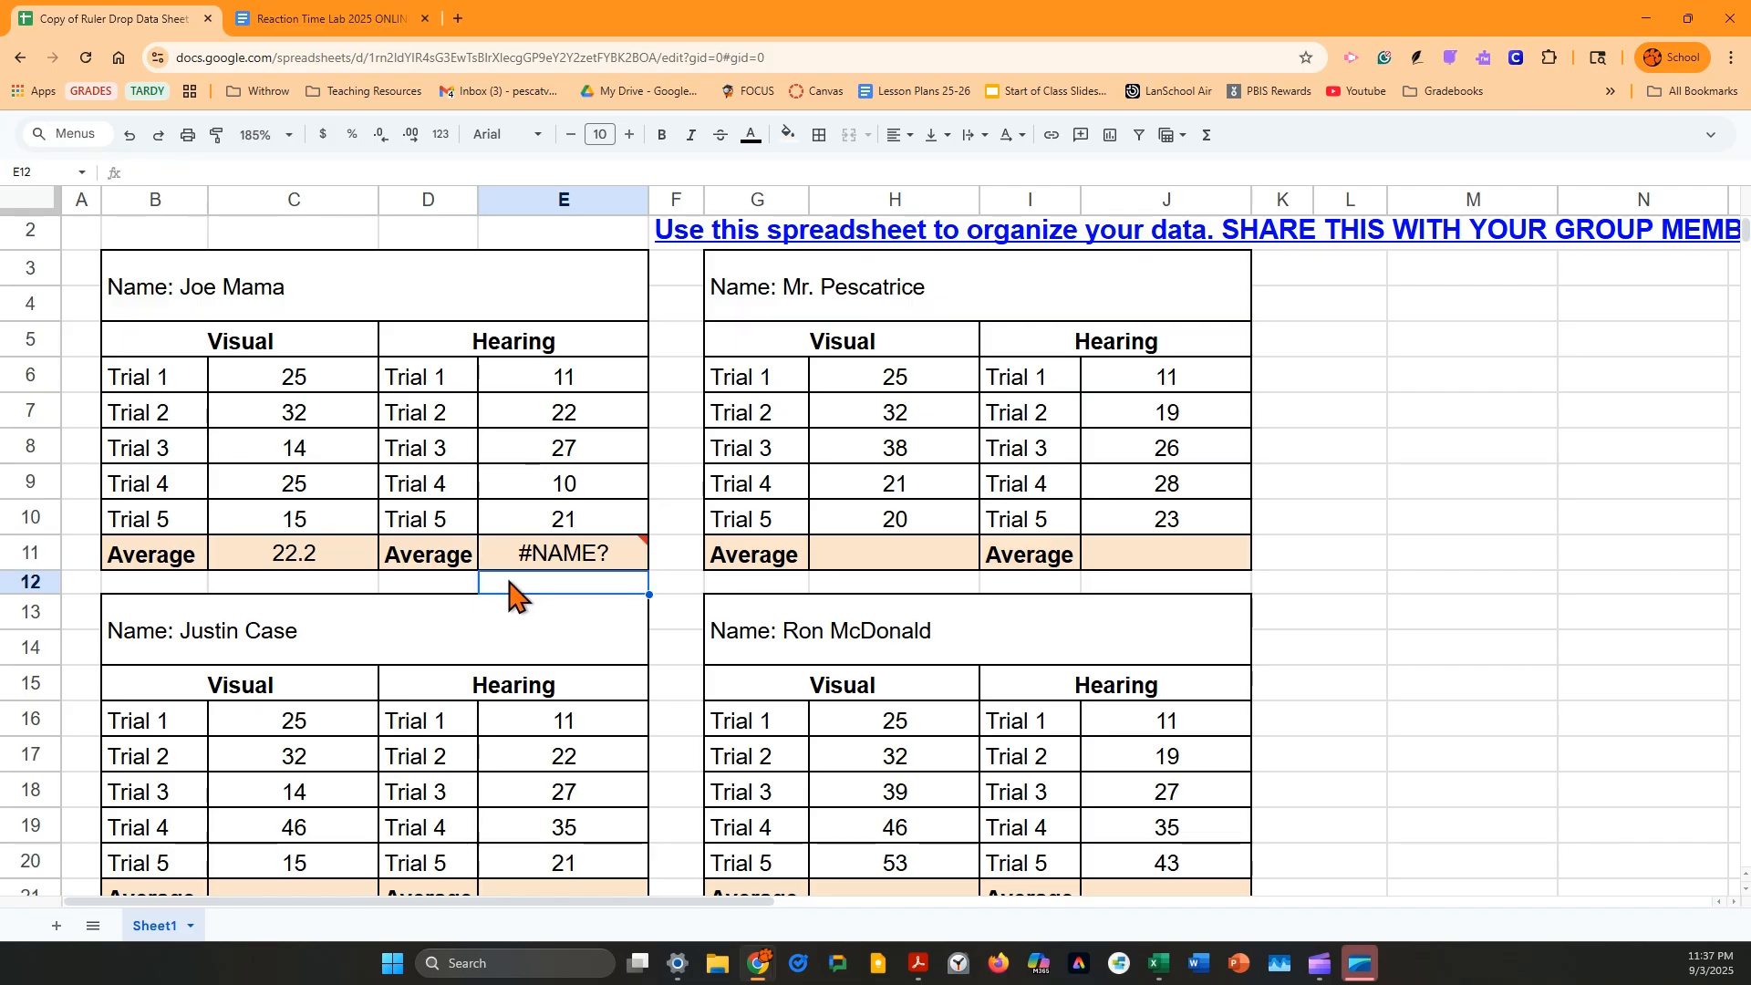
{"action": "double_click", "coordinate": [507, 562]}
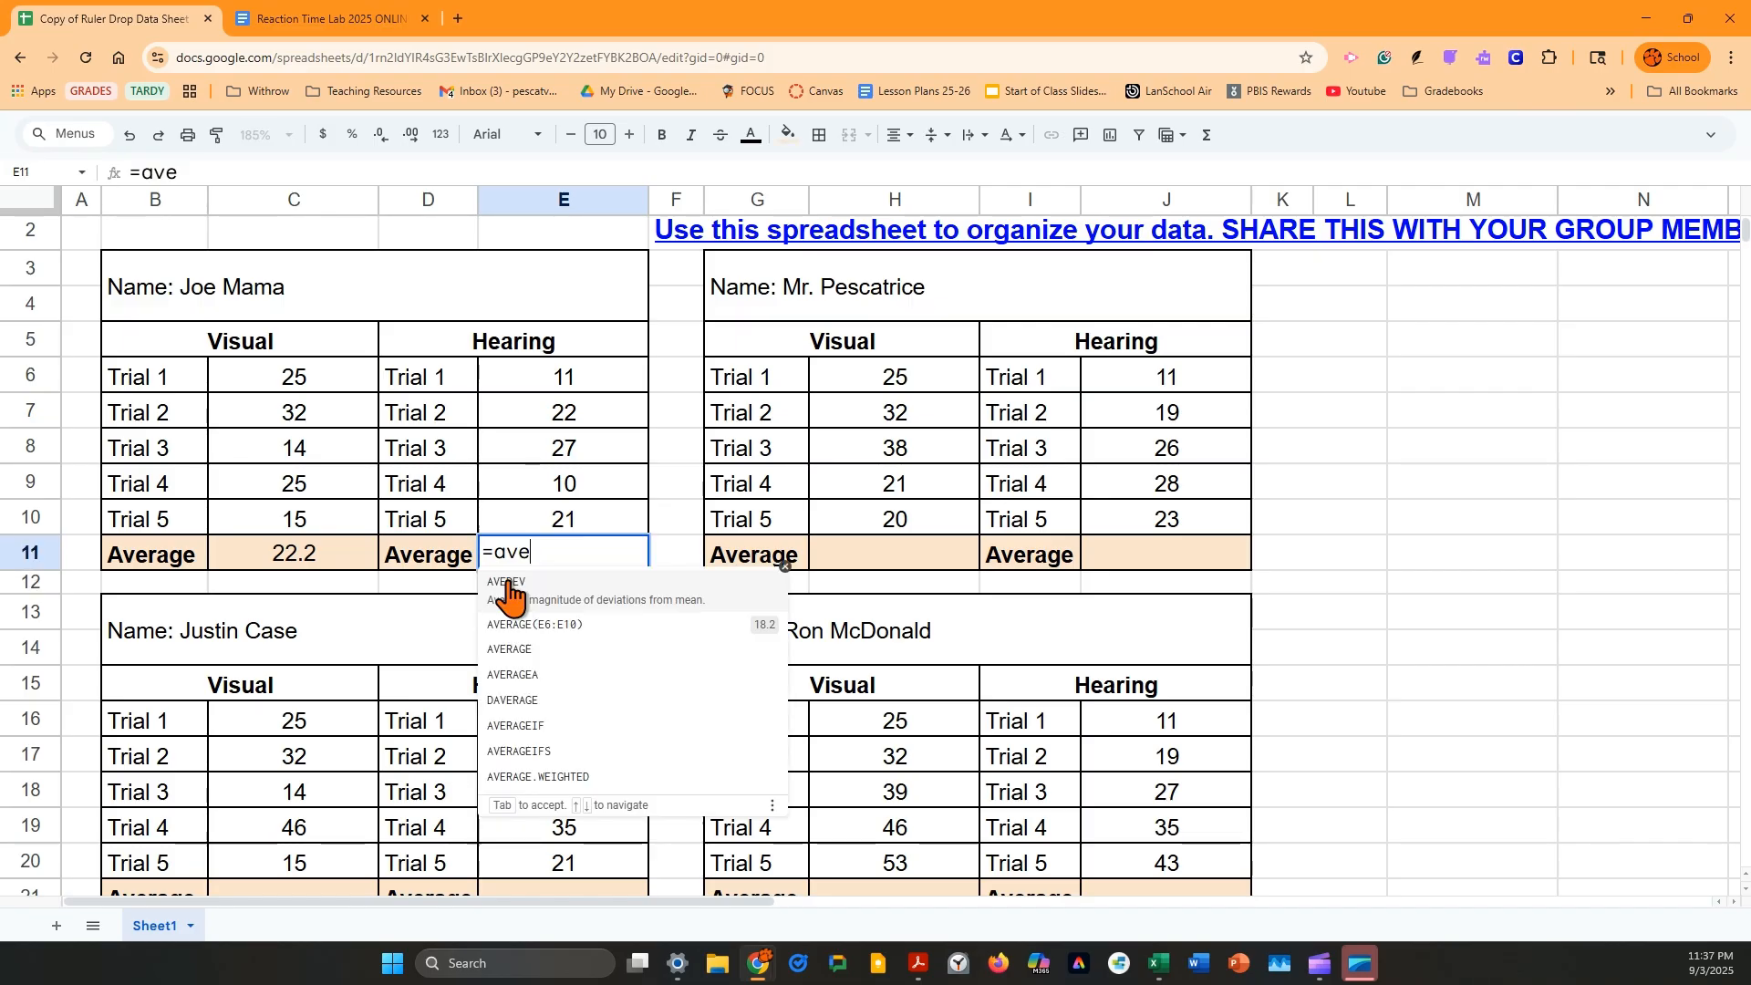
{"action": "left_click", "coordinate": [594, 640]}
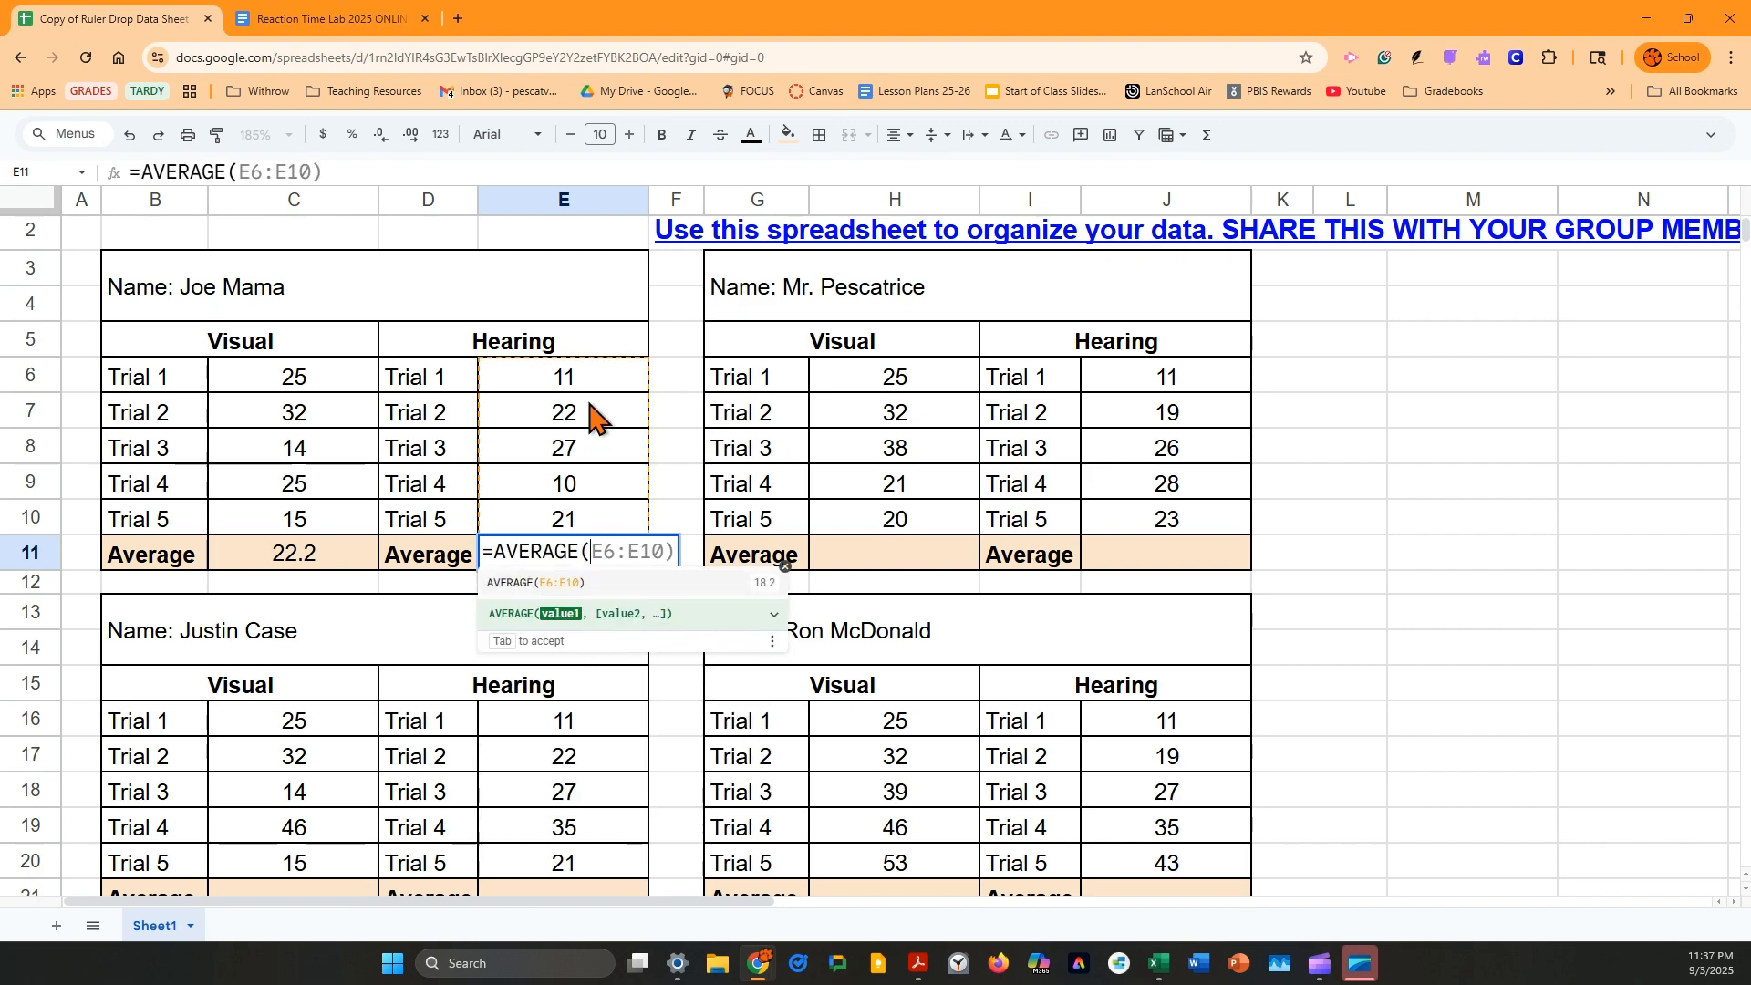
{"action": "left_click_drag", "start_coordinate": [592, 388], "coordinate": [597, 520]}
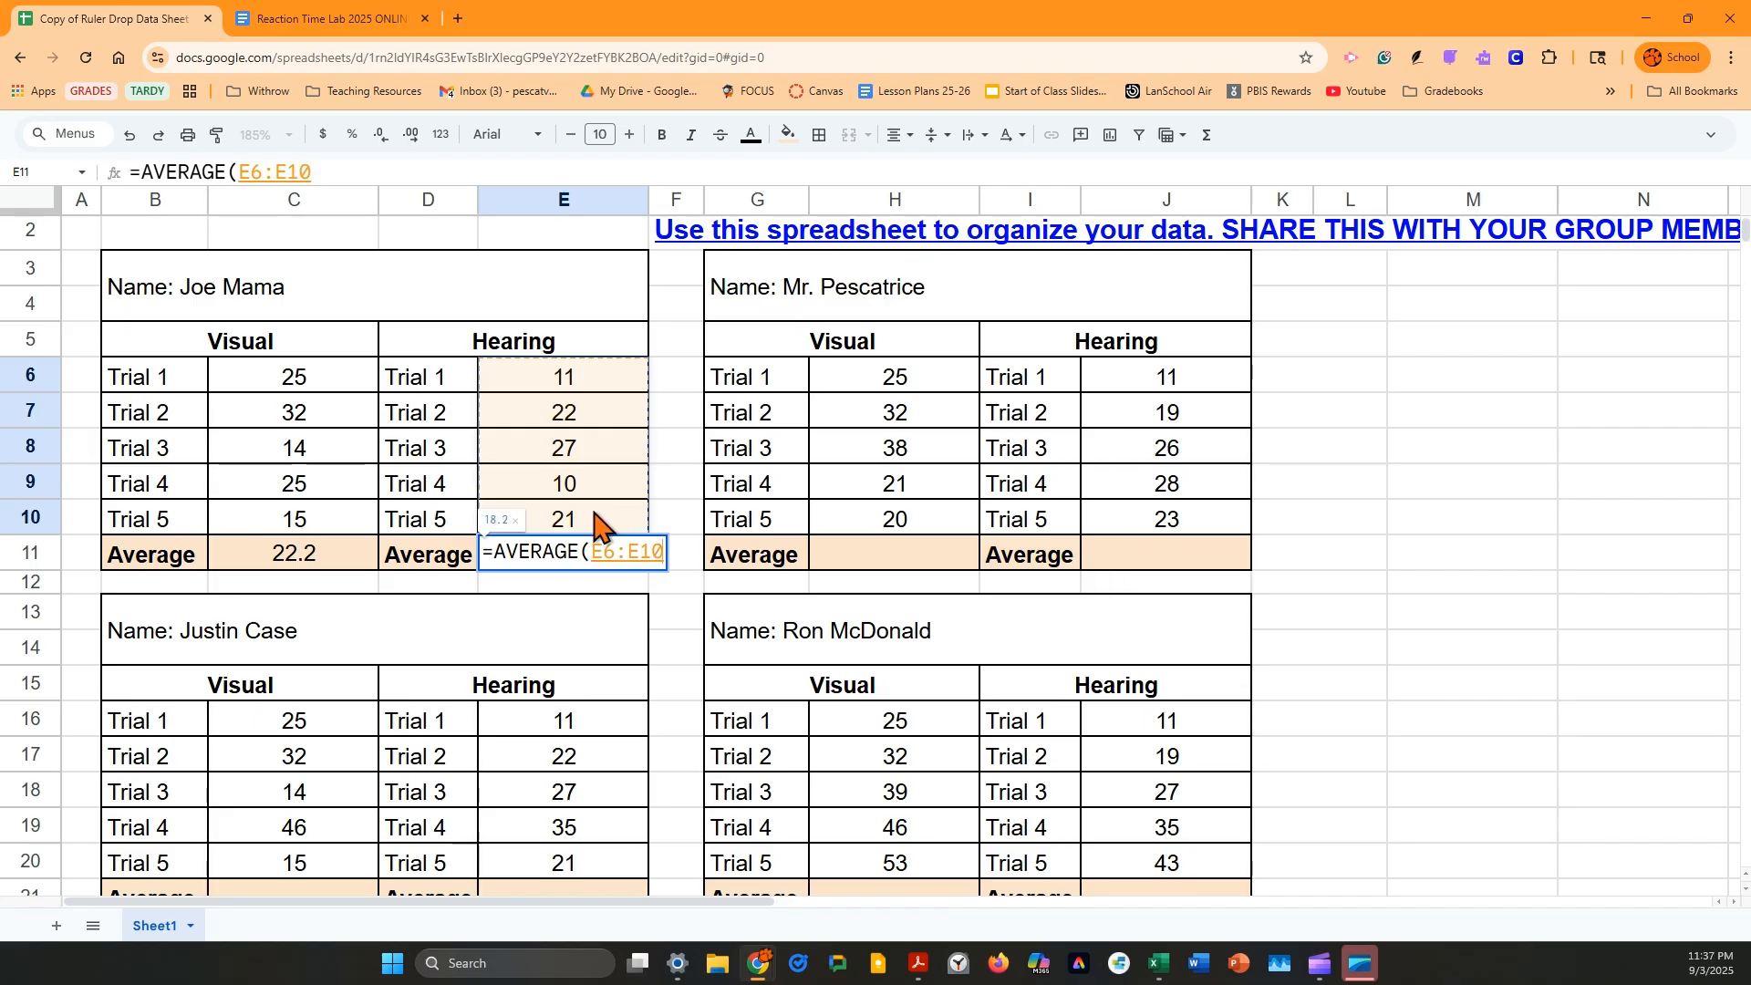
{"action": "key", "text": "Return"}
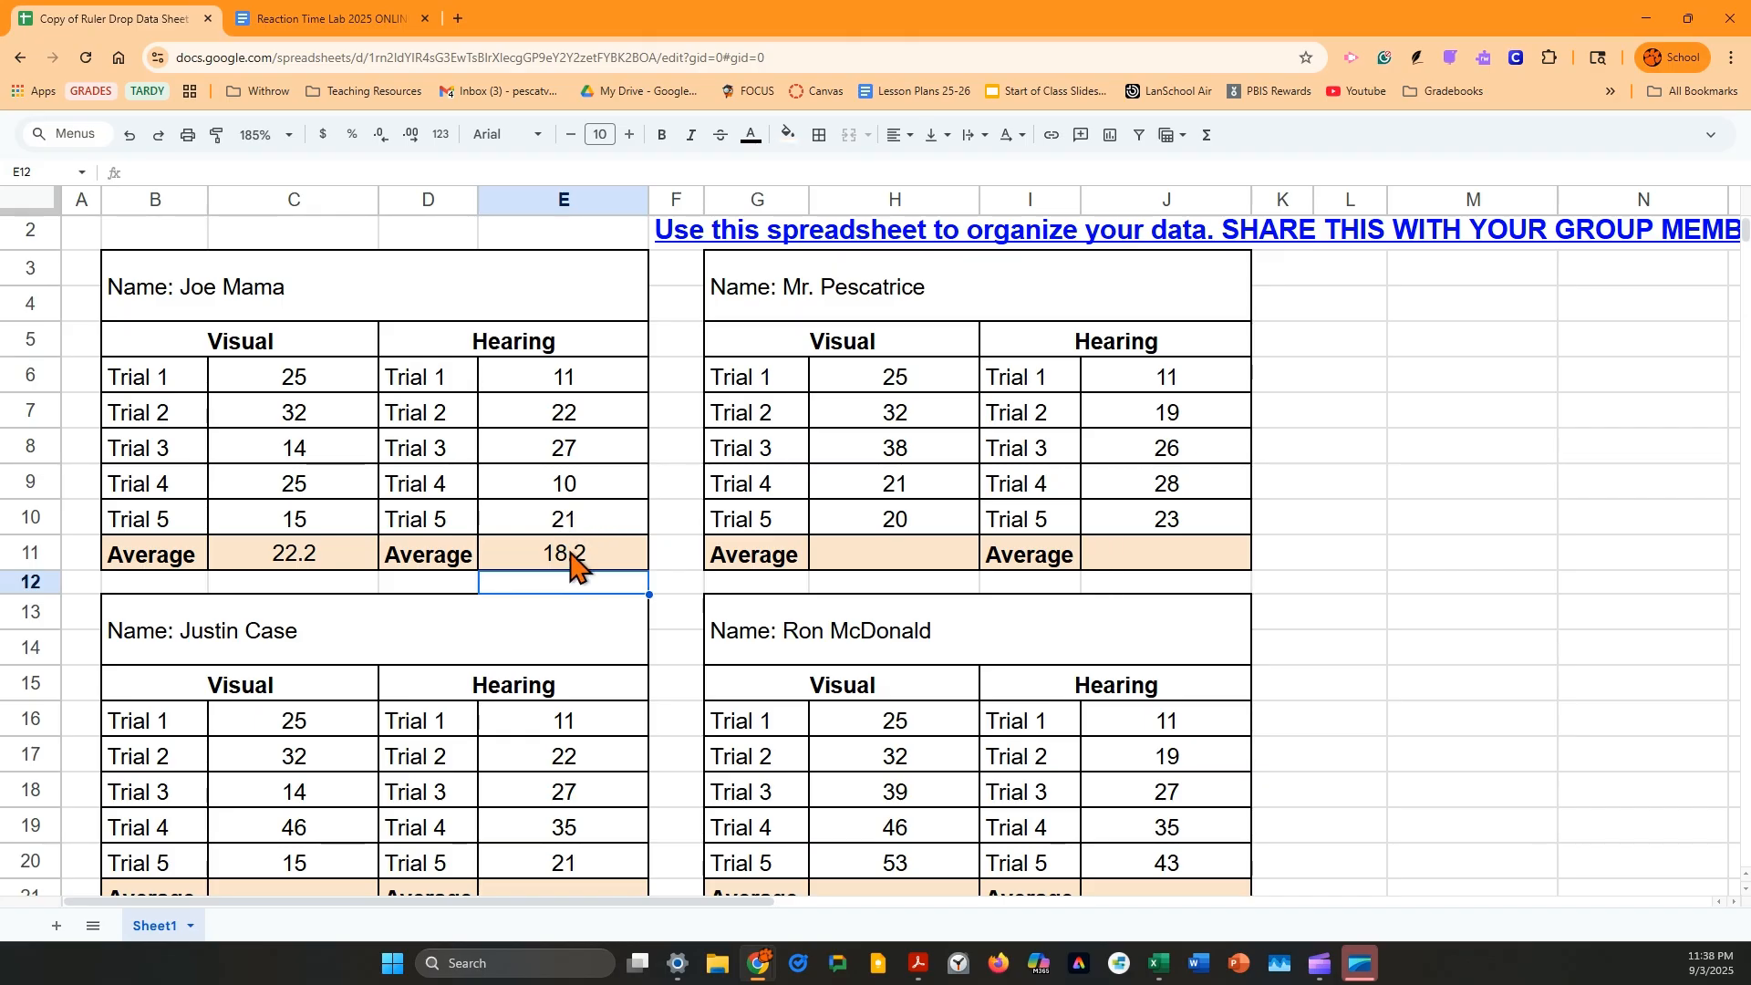
Copy the average formula from E11 into the second table's Visual and Hearing average cells, H11 and J11
{"action": "left_click", "coordinate": [572, 564]}
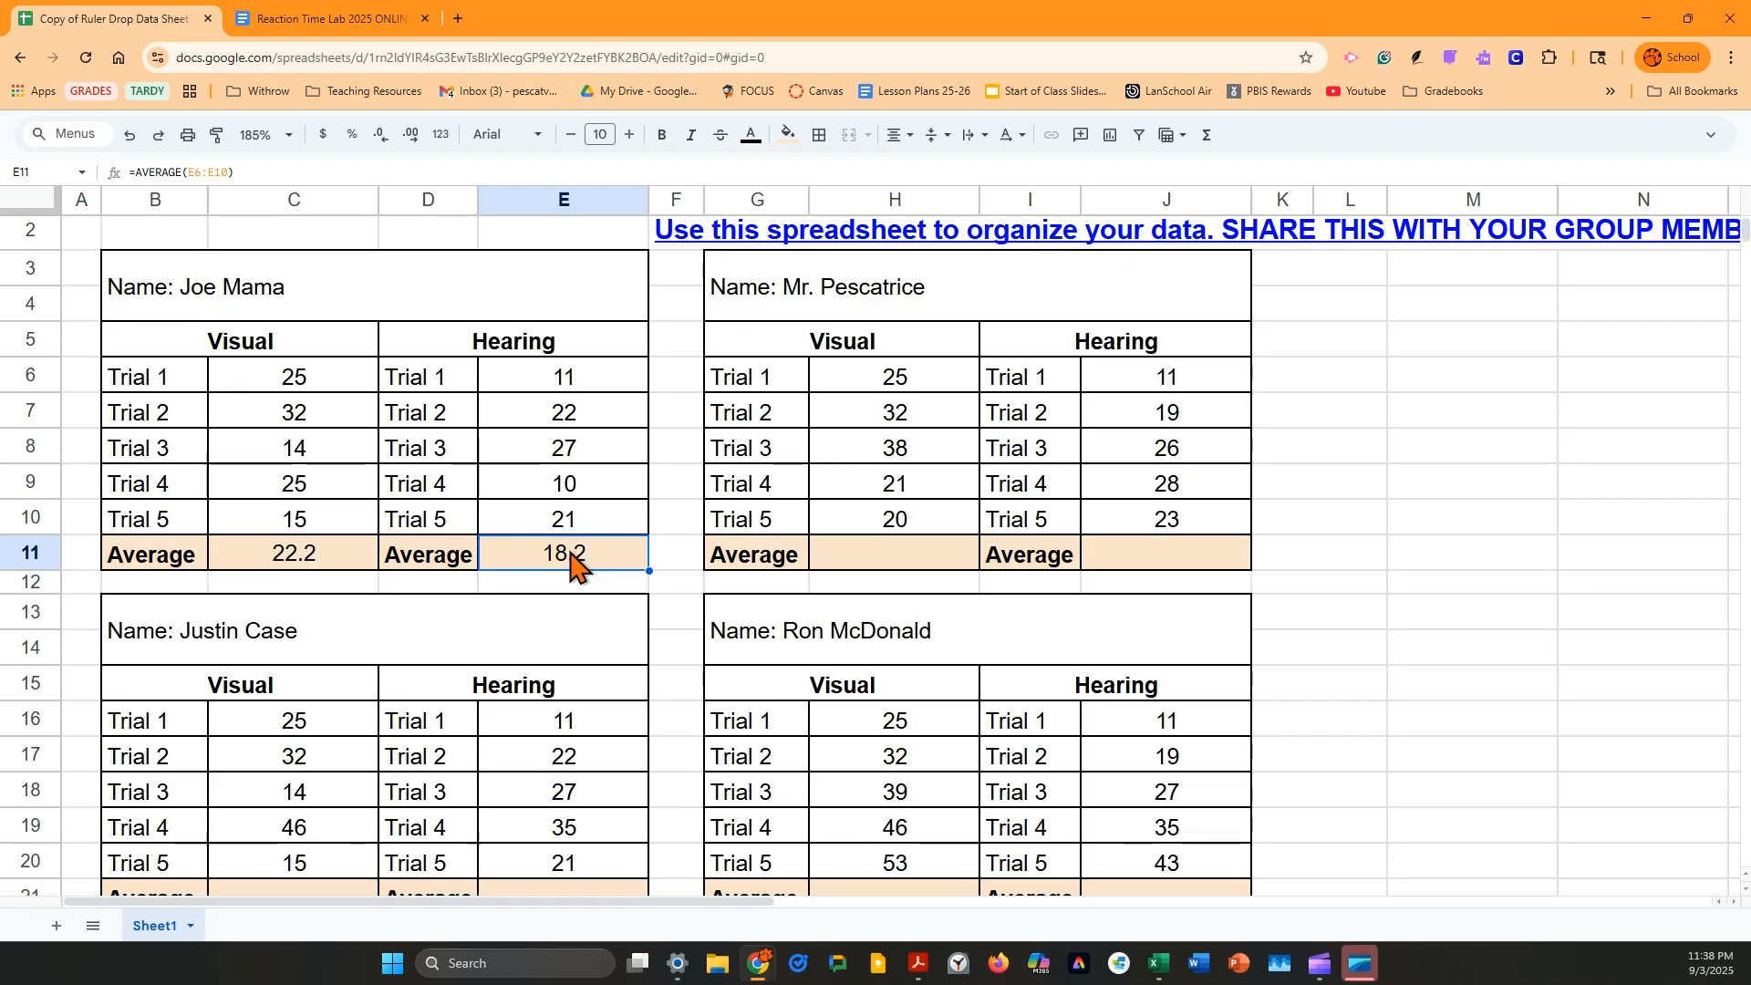
{"action": "key", "text": "ctrl+c"}
{"action": "left_click", "coordinate": [838, 573]}
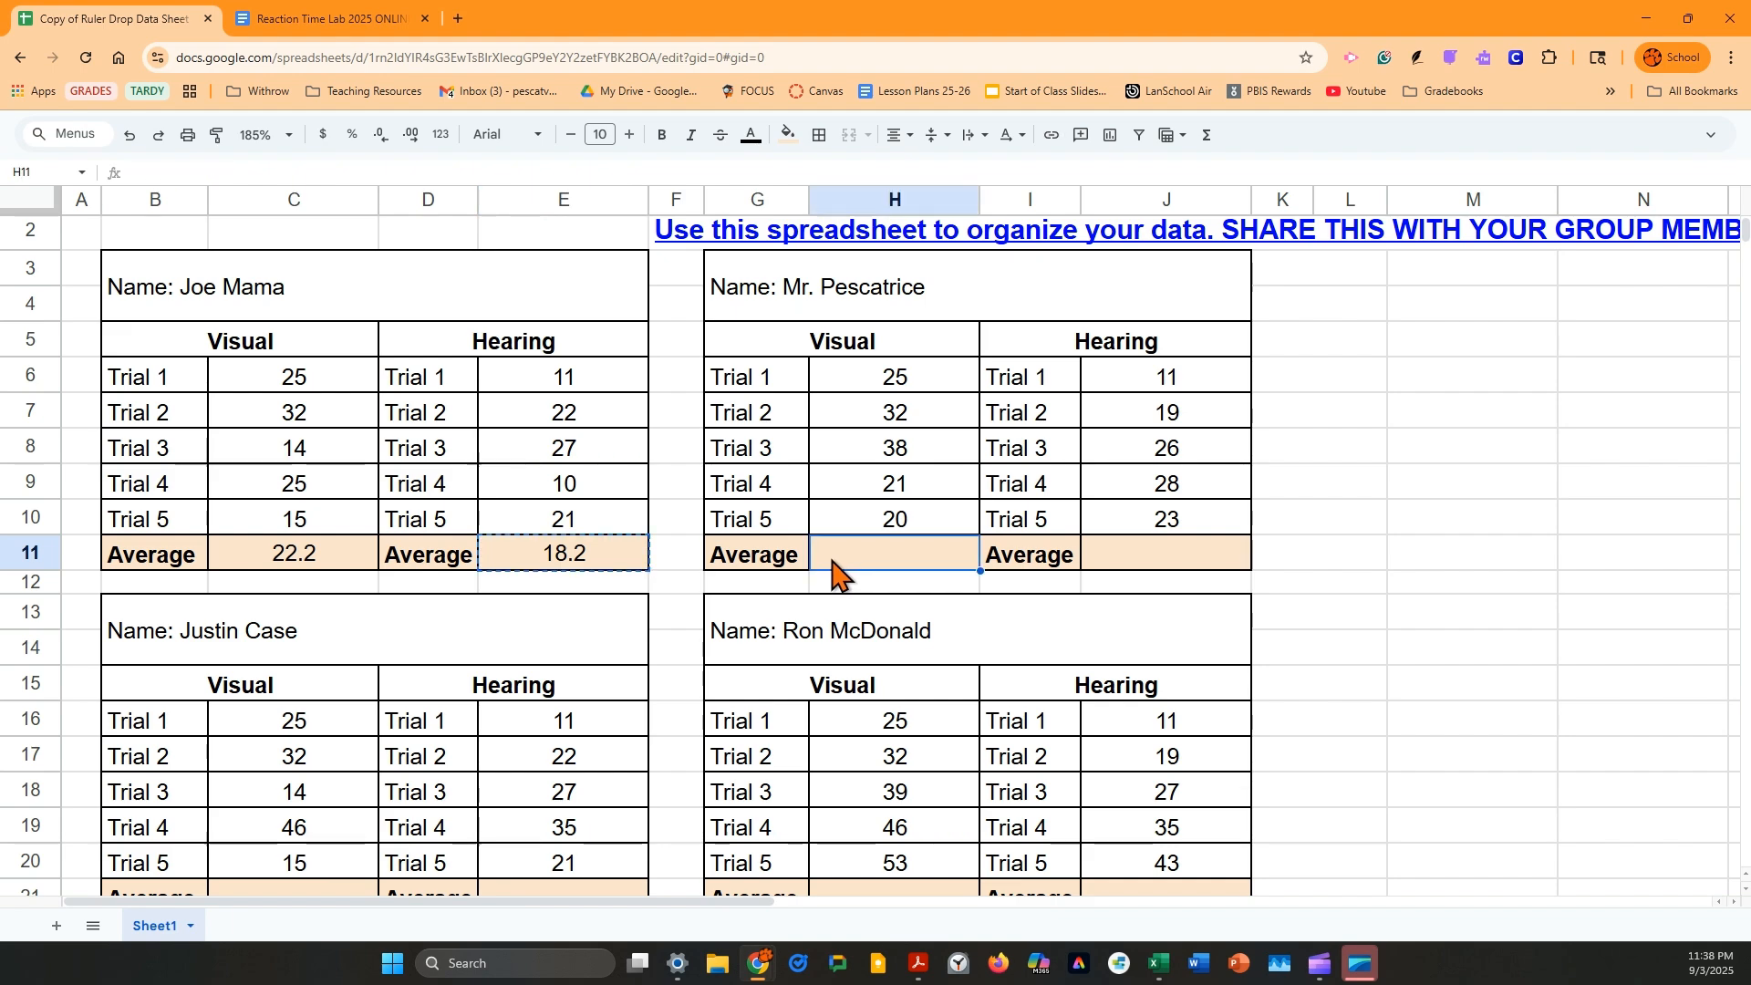
{"action": "key", "text": "ctrl+v"}
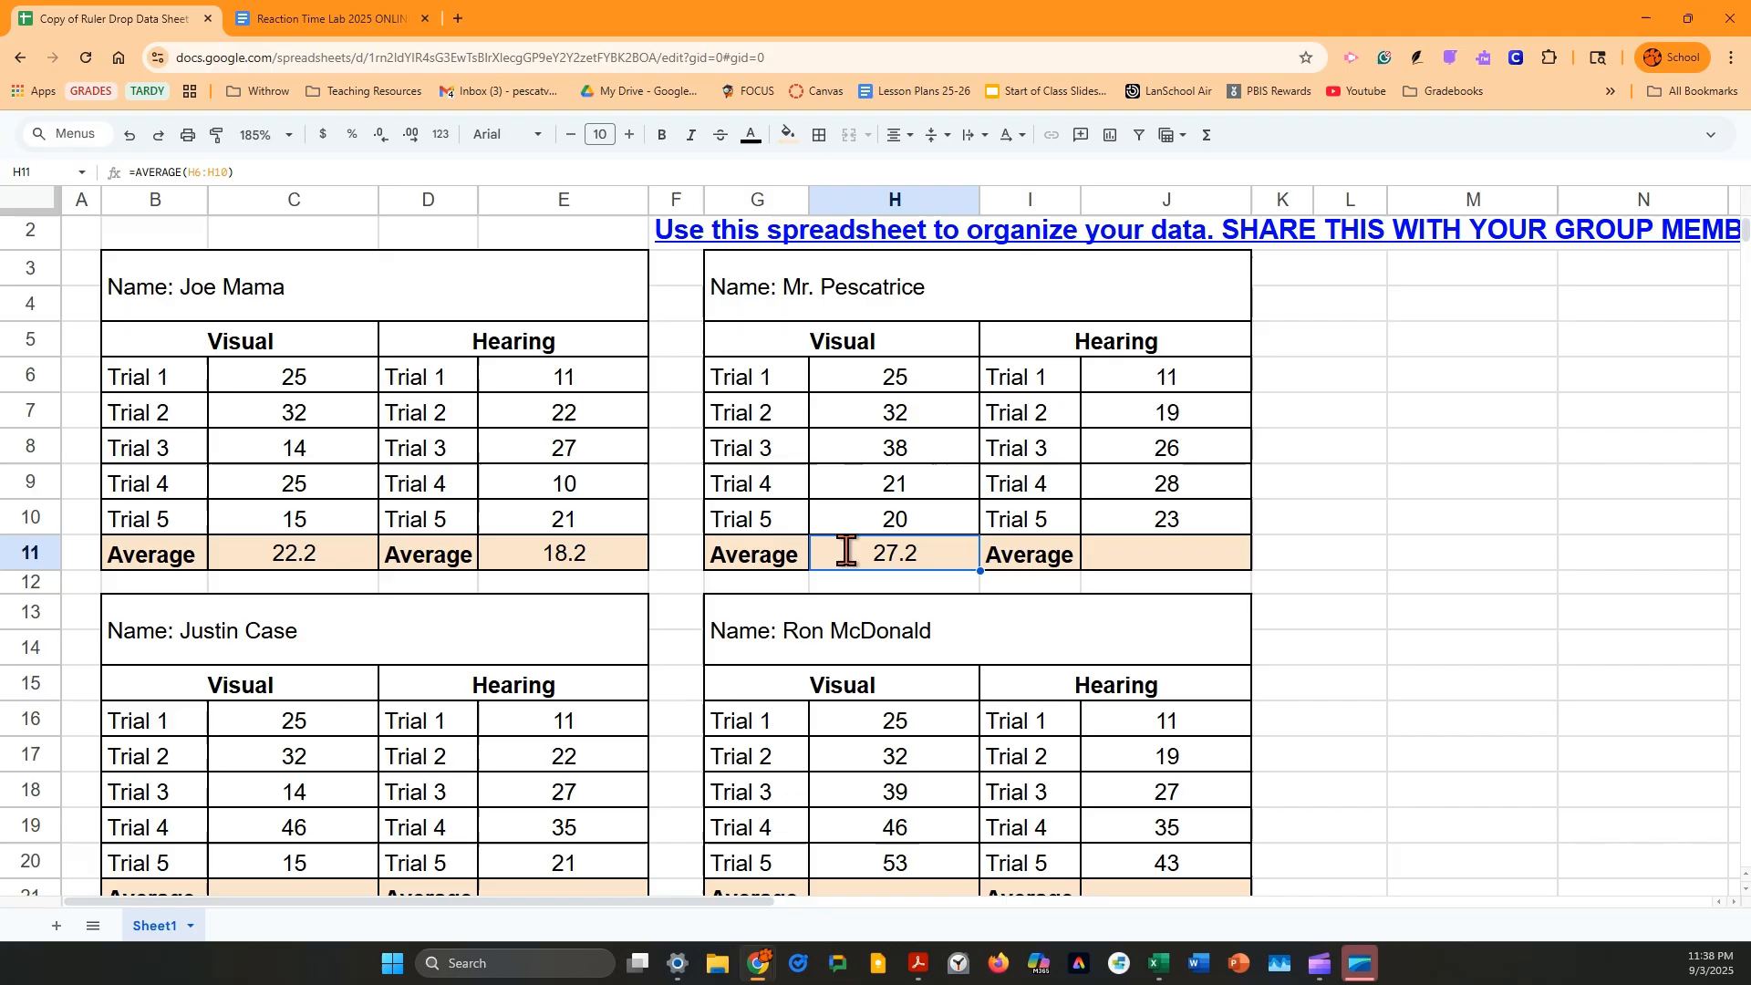
{"action": "double_click", "coordinate": [898, 553]}
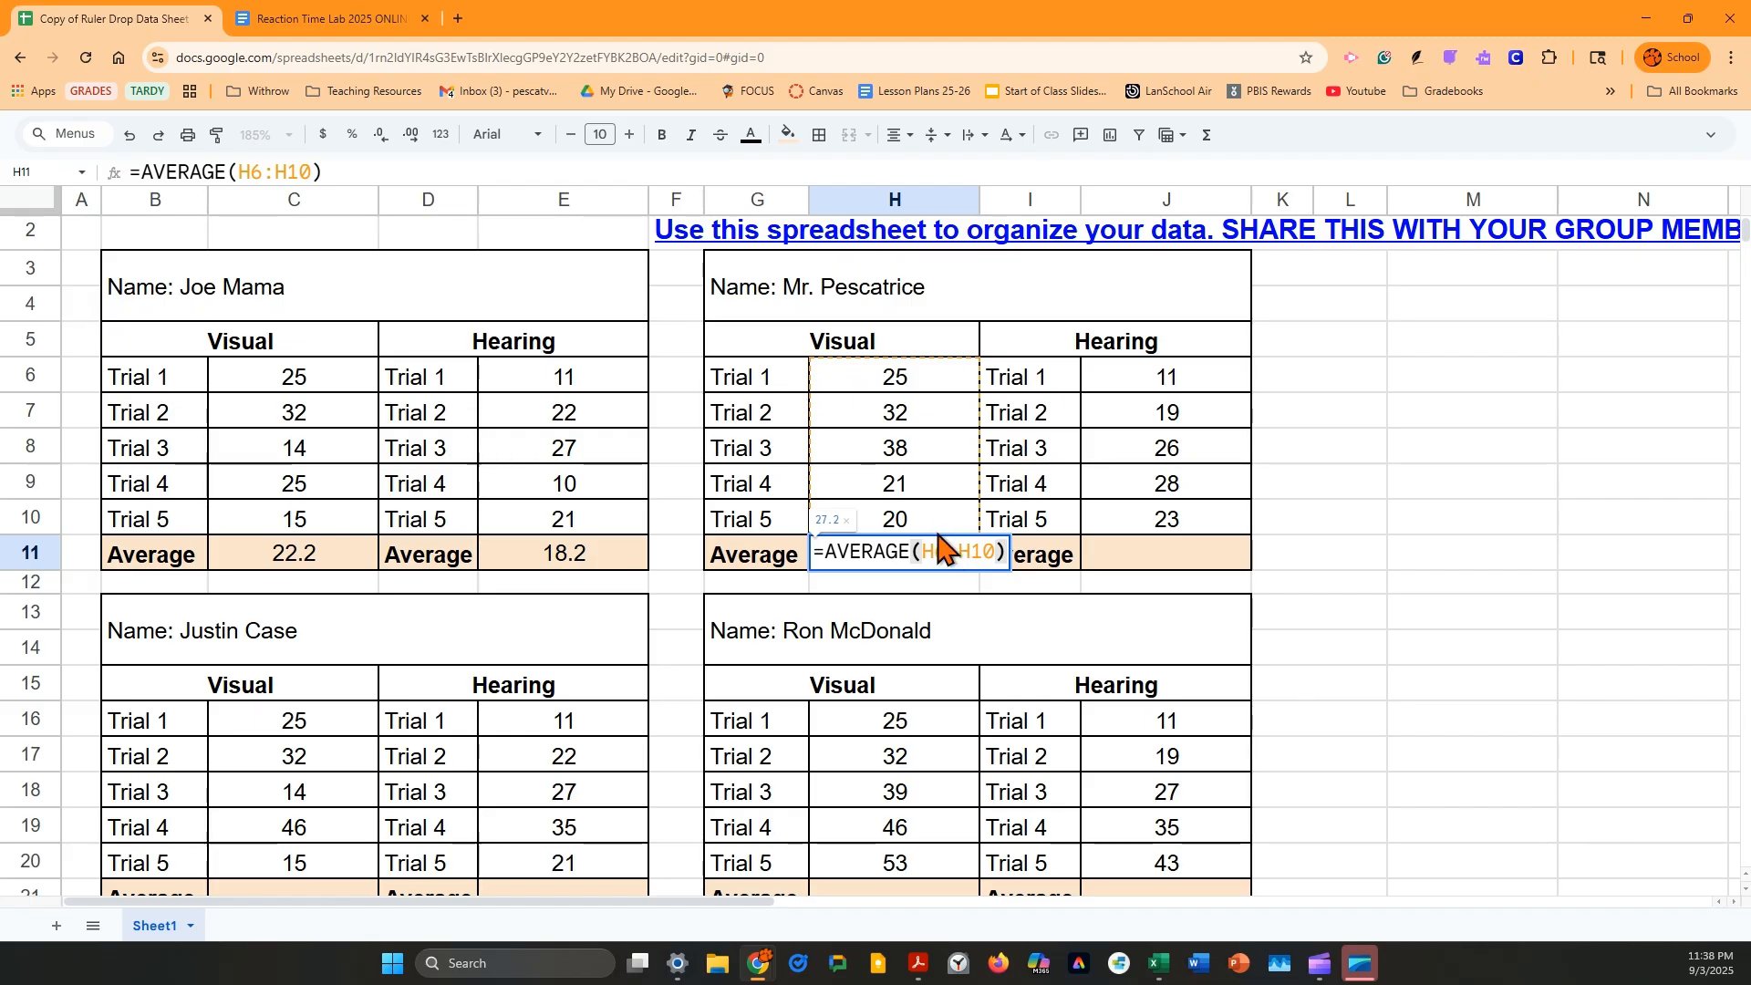
{"action": "left_click", "coordinate": [1140, 563]}
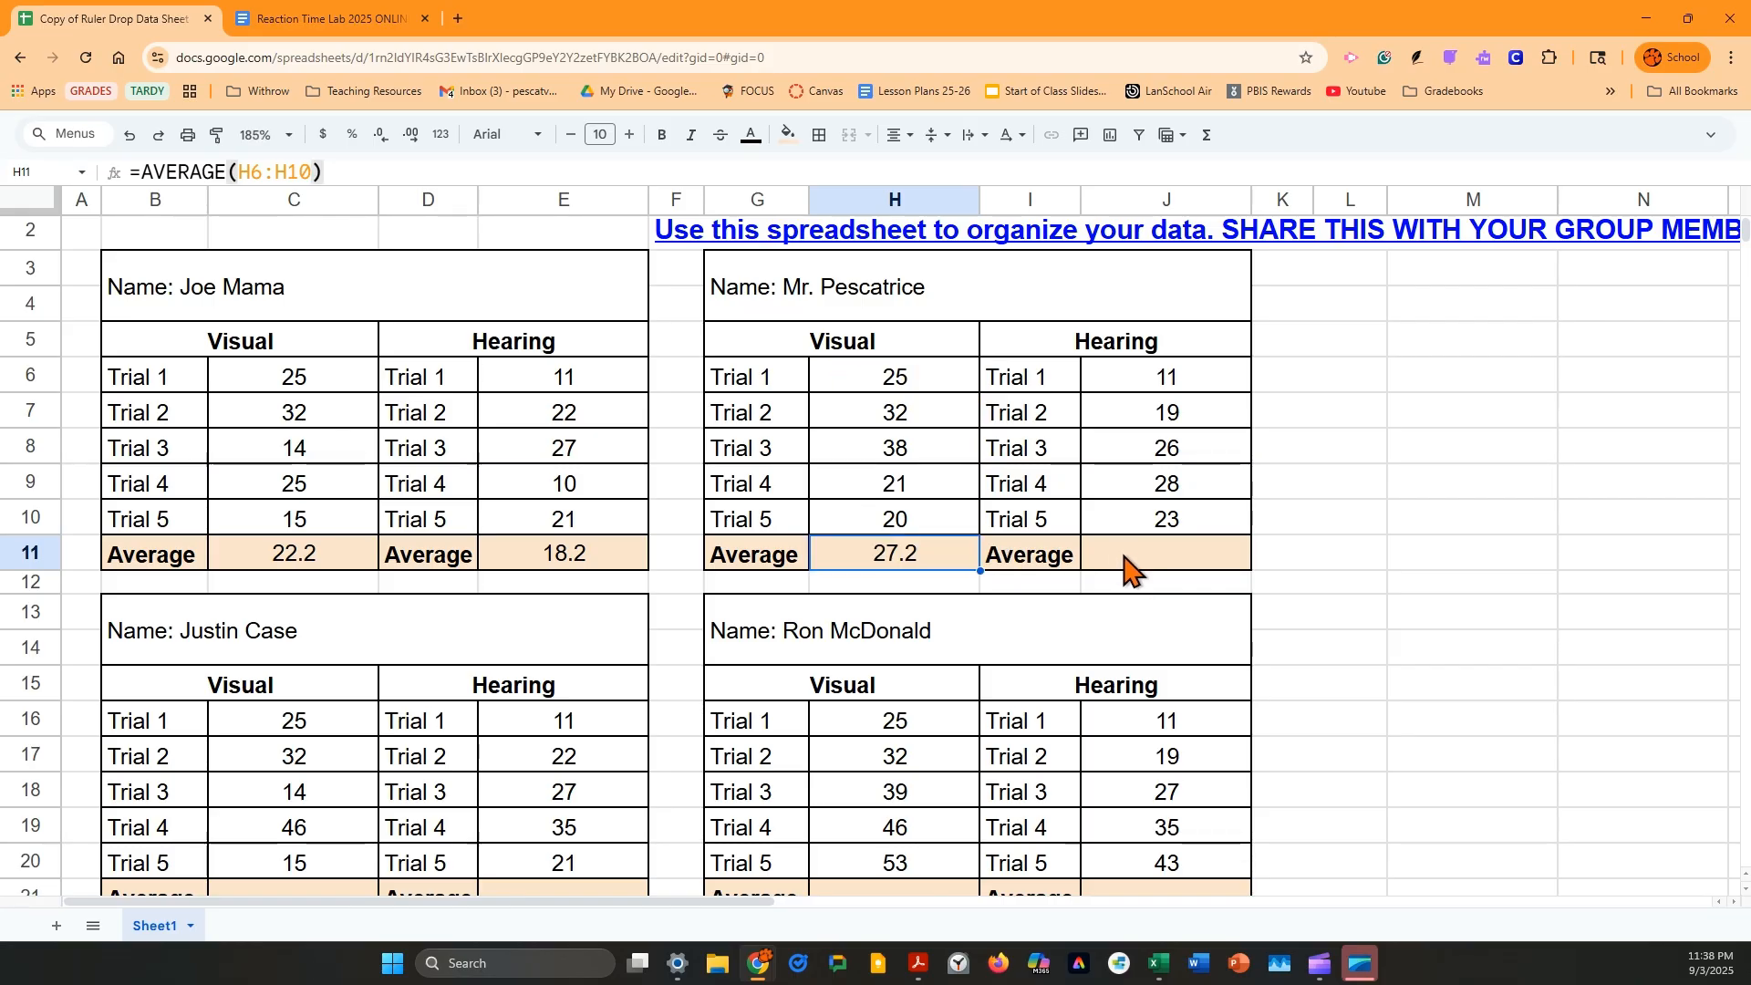
{"action": "key", "text": "ctrl+v"}
Paste the copied average formula into the lower two tables' average cells J21, H21, E21 and C21
{"action": "scroll", "coordinate": [1227, 584], "scroll_direction": "down", "scroll_amount": 3}
{"action": "left_click", "coordinate": [1224, 560]}
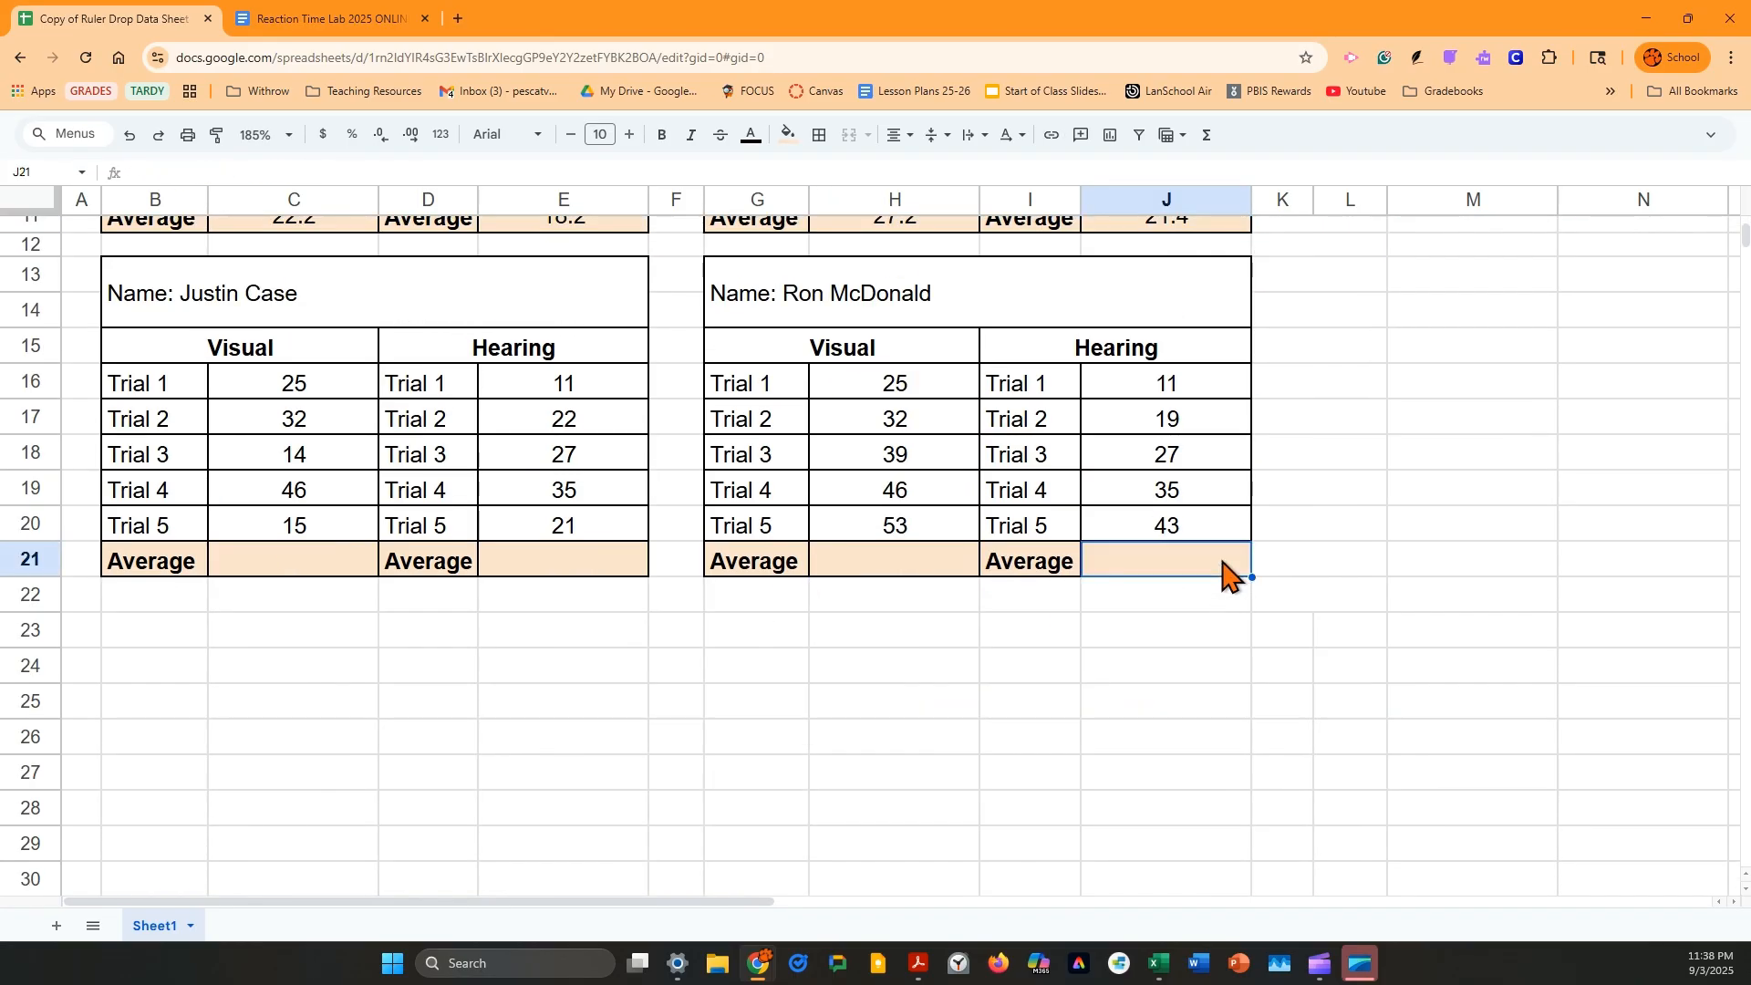
{"action": "key", "text": "ctrl+v"}
{"action": "left_click", "coordinate": [925, 565]}
{"action": "key", "text": "ctrl+v"}
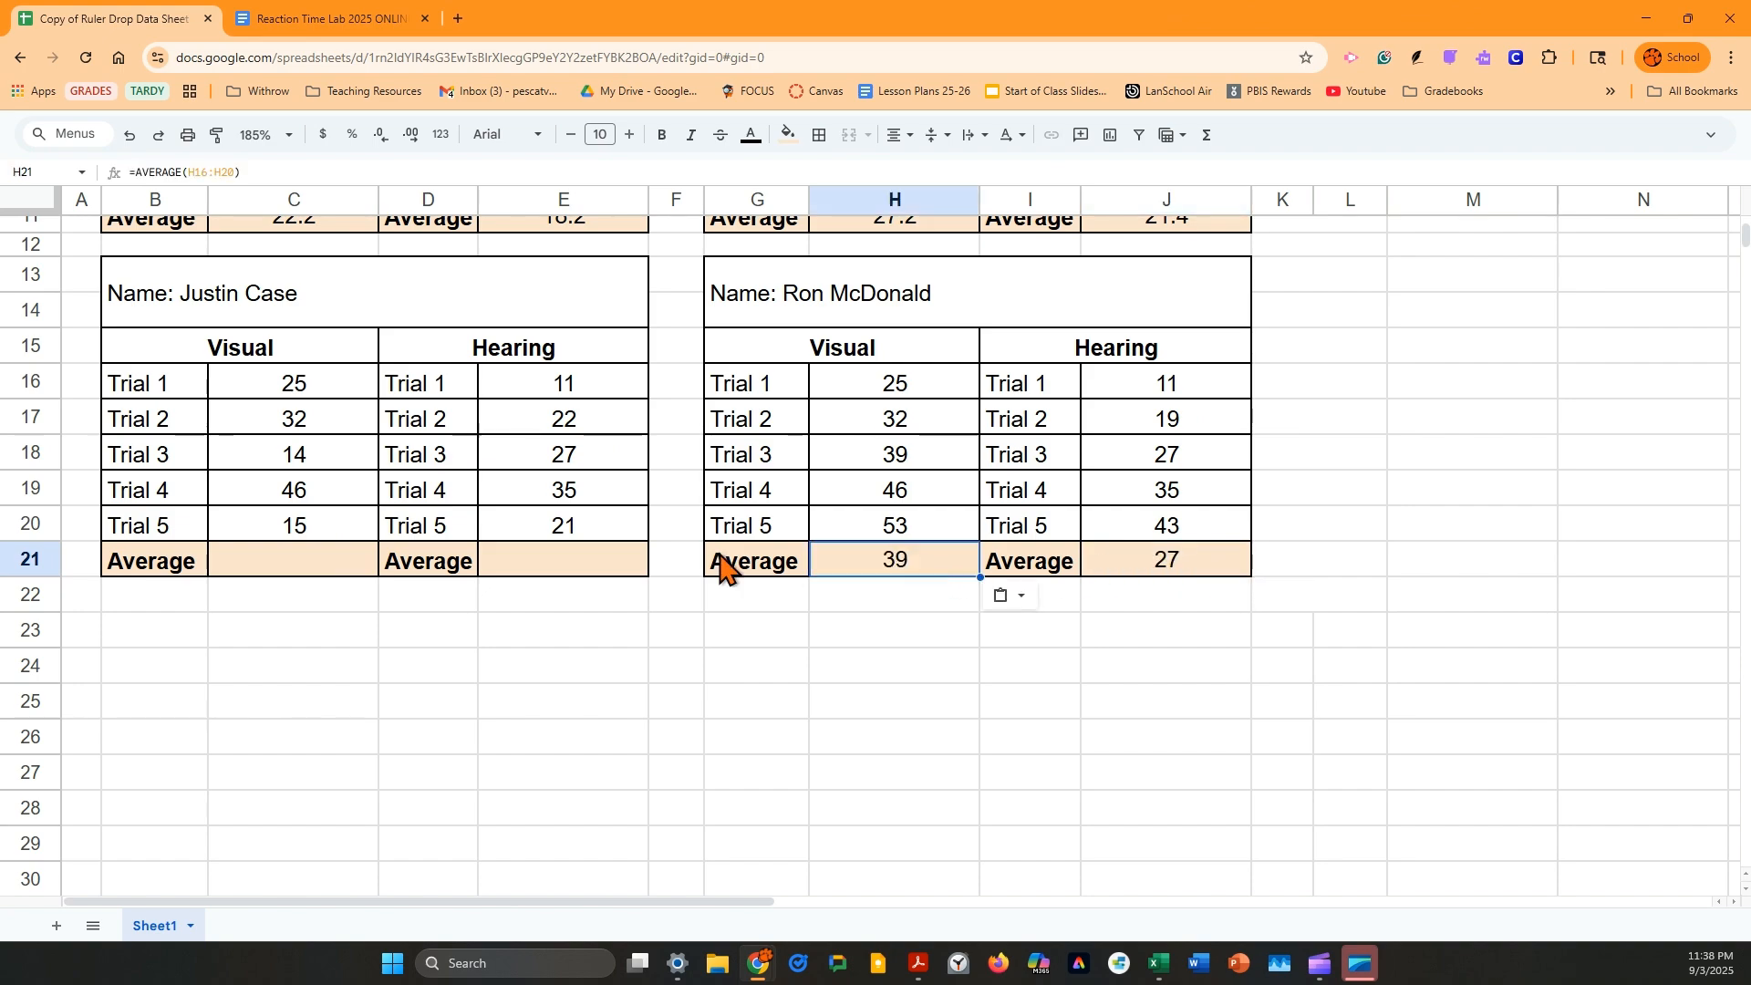
{"action": "left_click", "coordinate": [512, 575]}
{"action": "key", "text": "ctrl+v"}
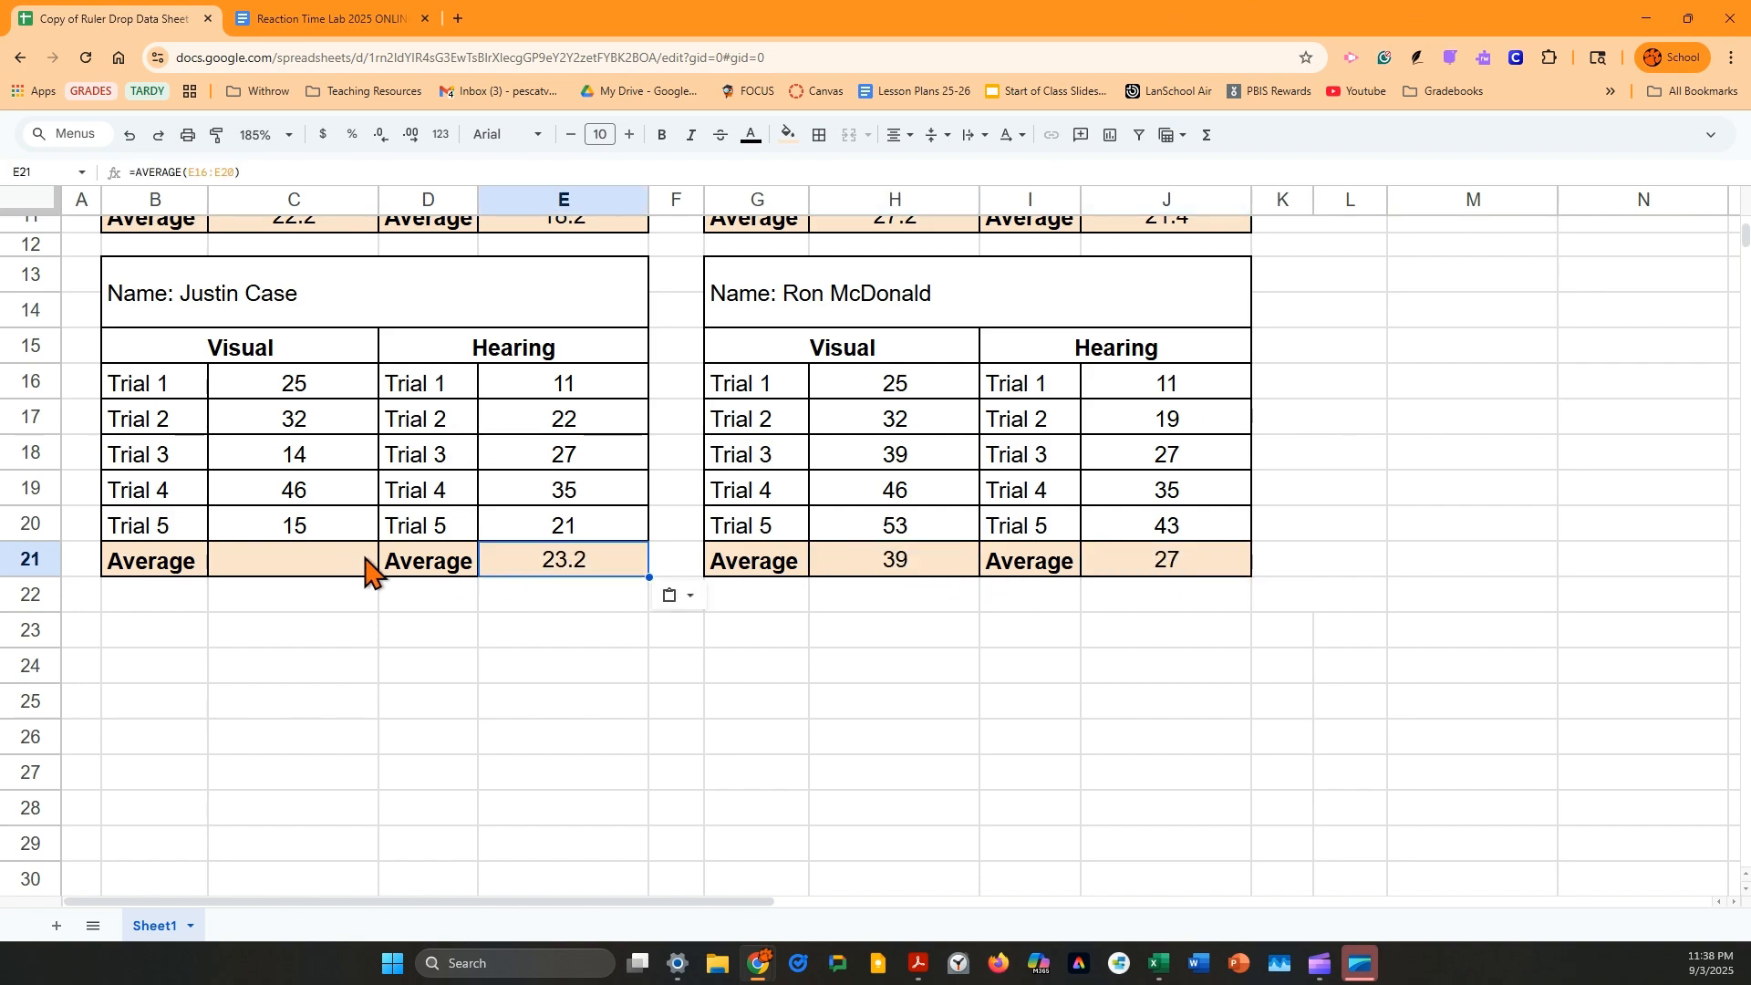
{"action": "left_click", "coordinate": [310, 566]}
{"action": "key", "text": "ctrl+v"}
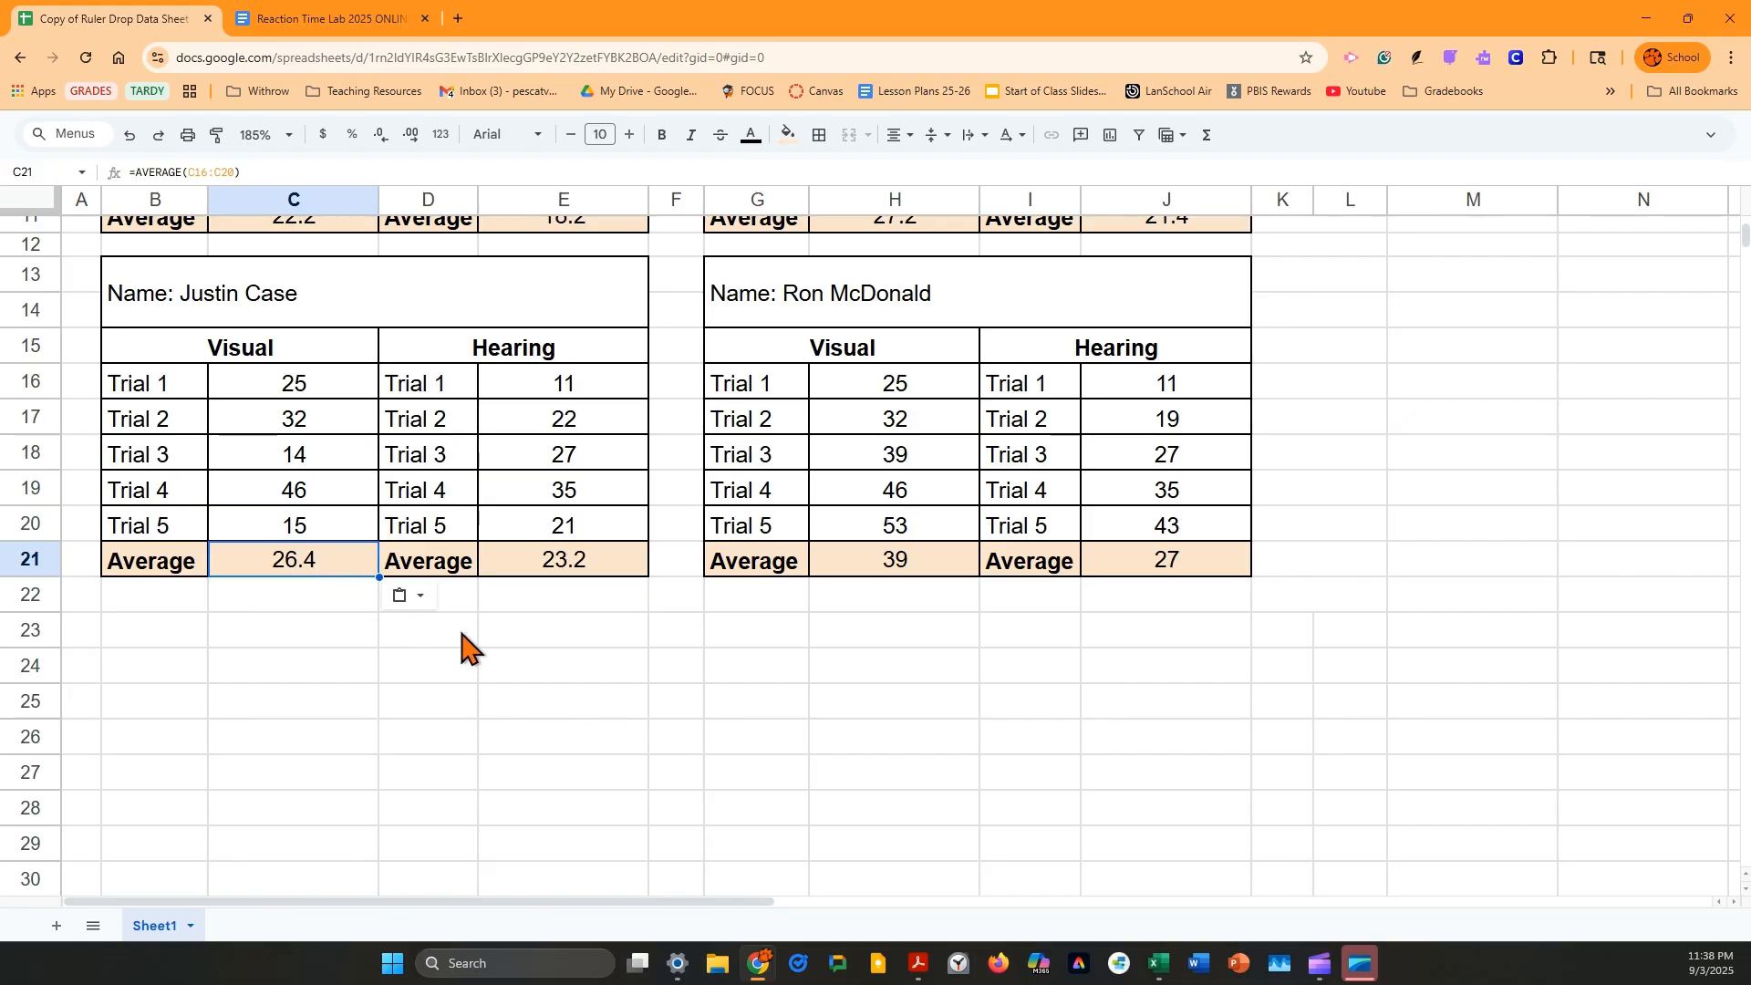
Copy all four completed data tables, range B3:J21
{"action": "scroll", "coordinate": [680, 735], "scroll_direction": "up", "scroll_amount": 3}
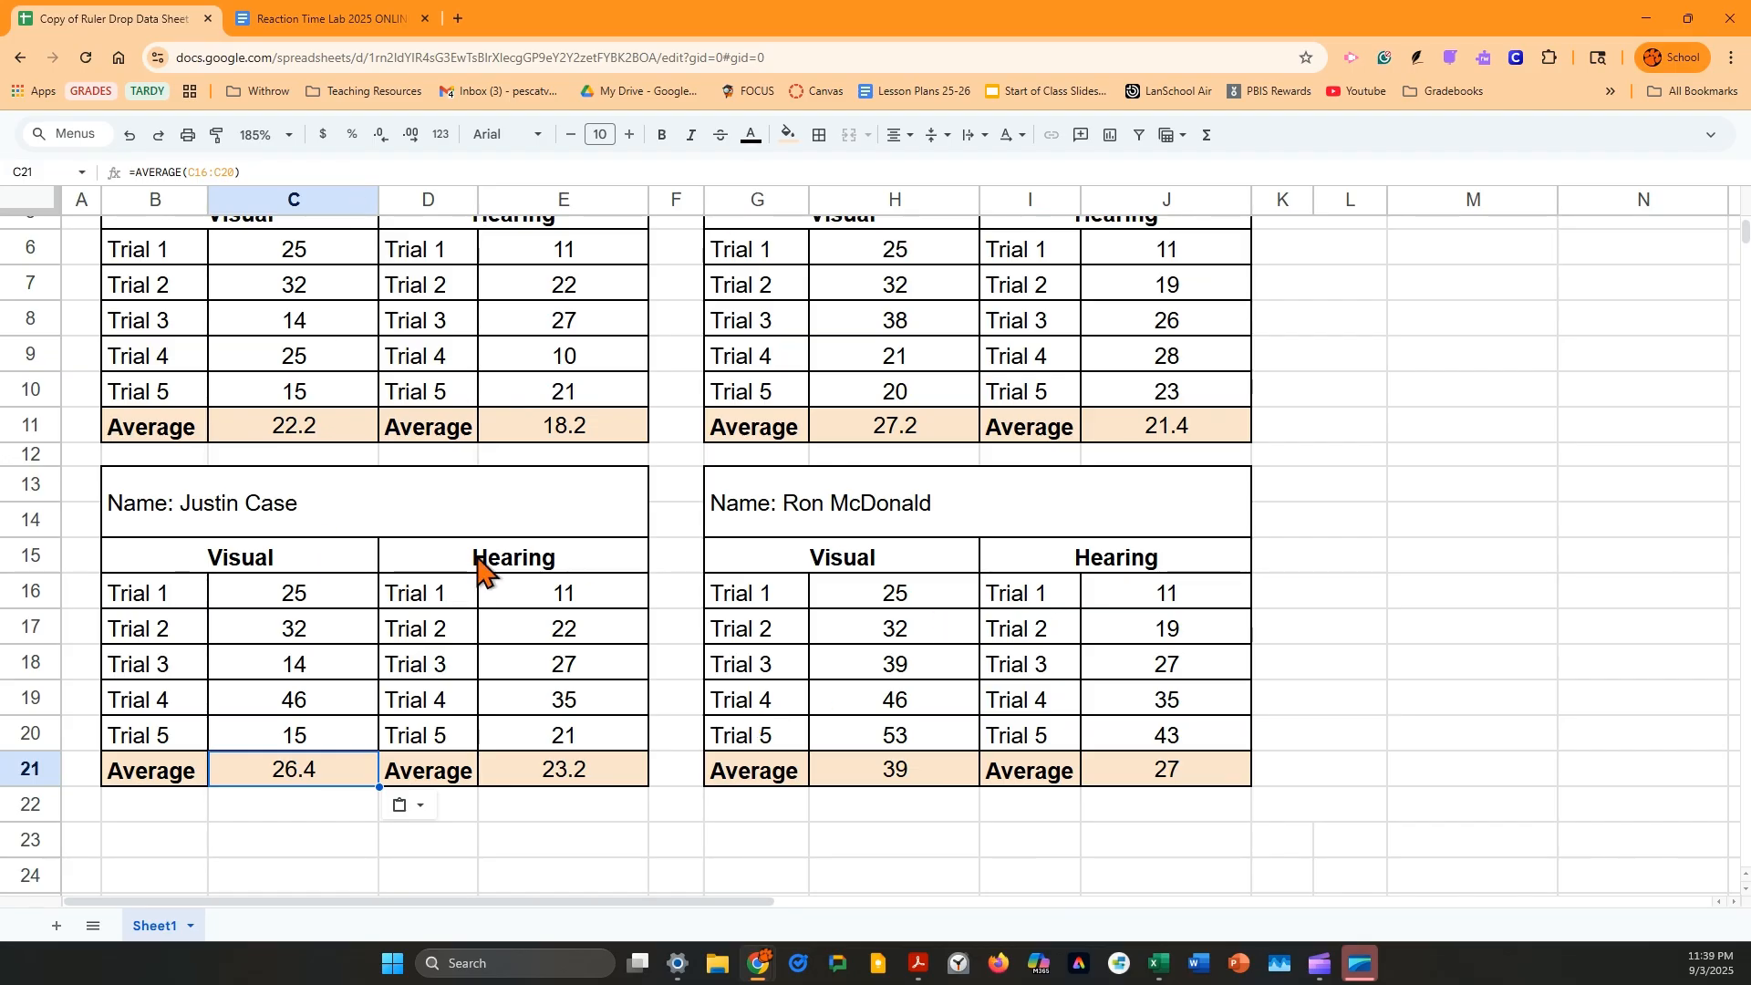
{"action": "scroll", "coordinate": [480, 566], "scroll_direction": "up", "scroll_amount": 2}
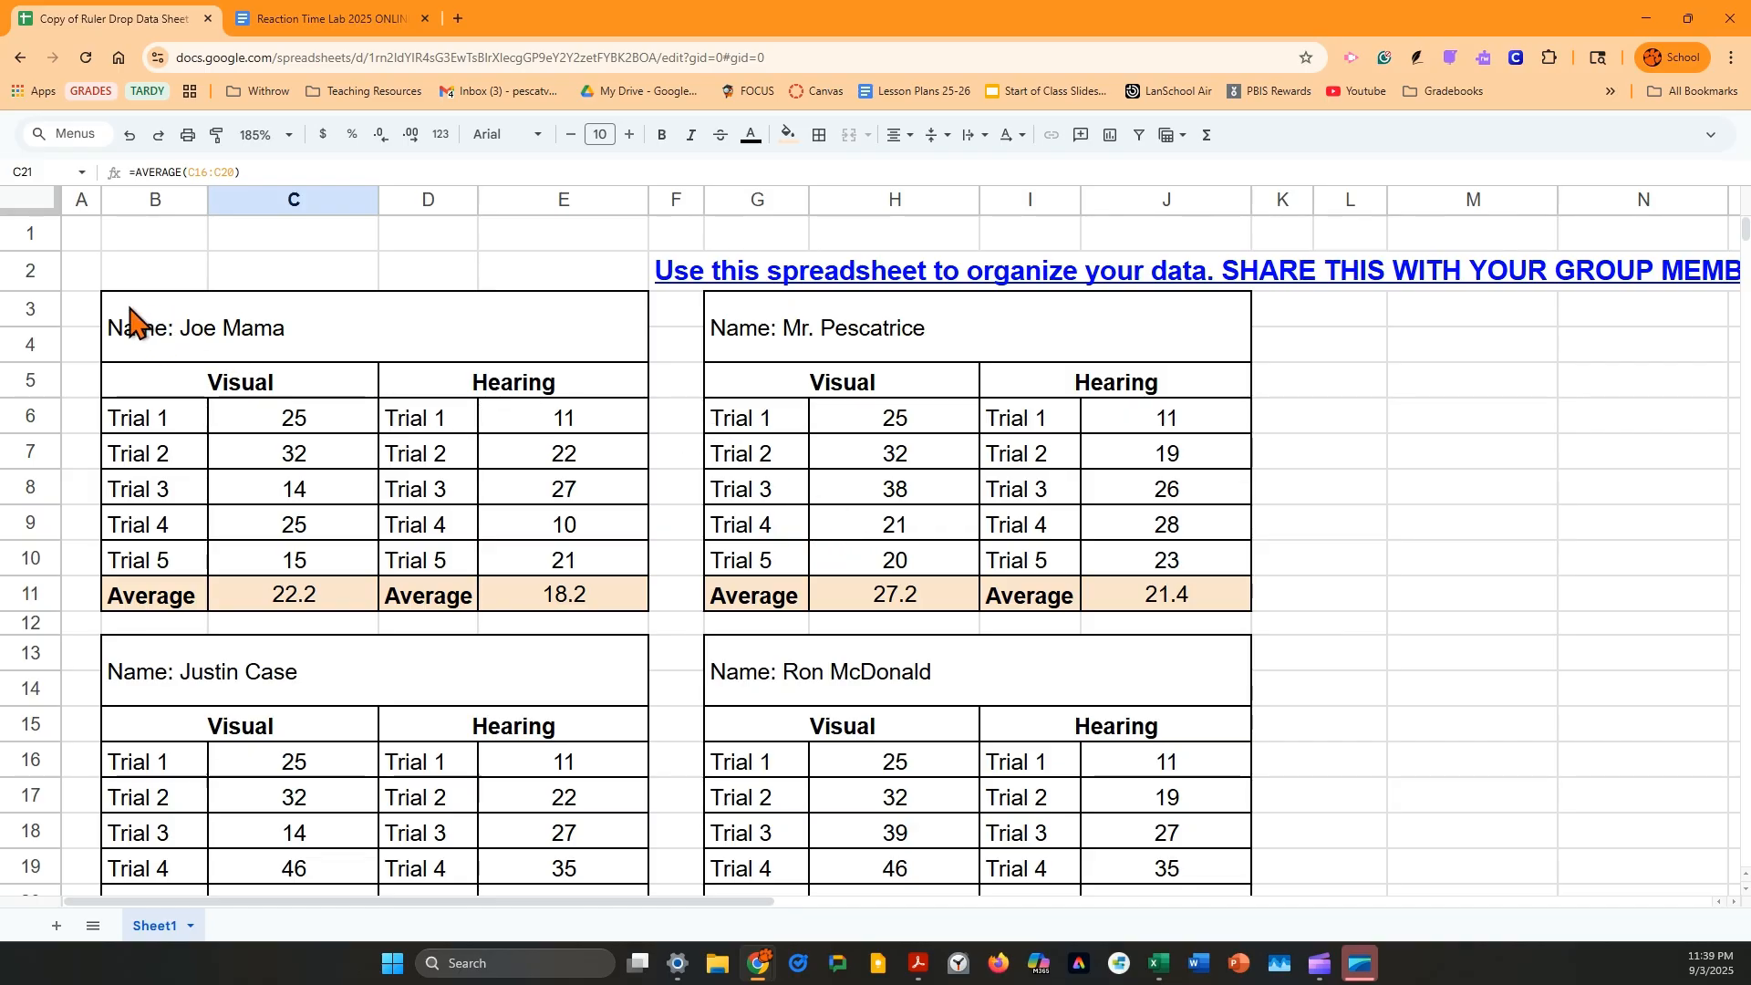
{"action": "left_click_drag", "start_coordinate": [227, 352], "coordinate": [849, 398]}
{"action": "scroll", "coordinate": [922, 544], "scroll_direction": "up", "scroll_amount": 5}
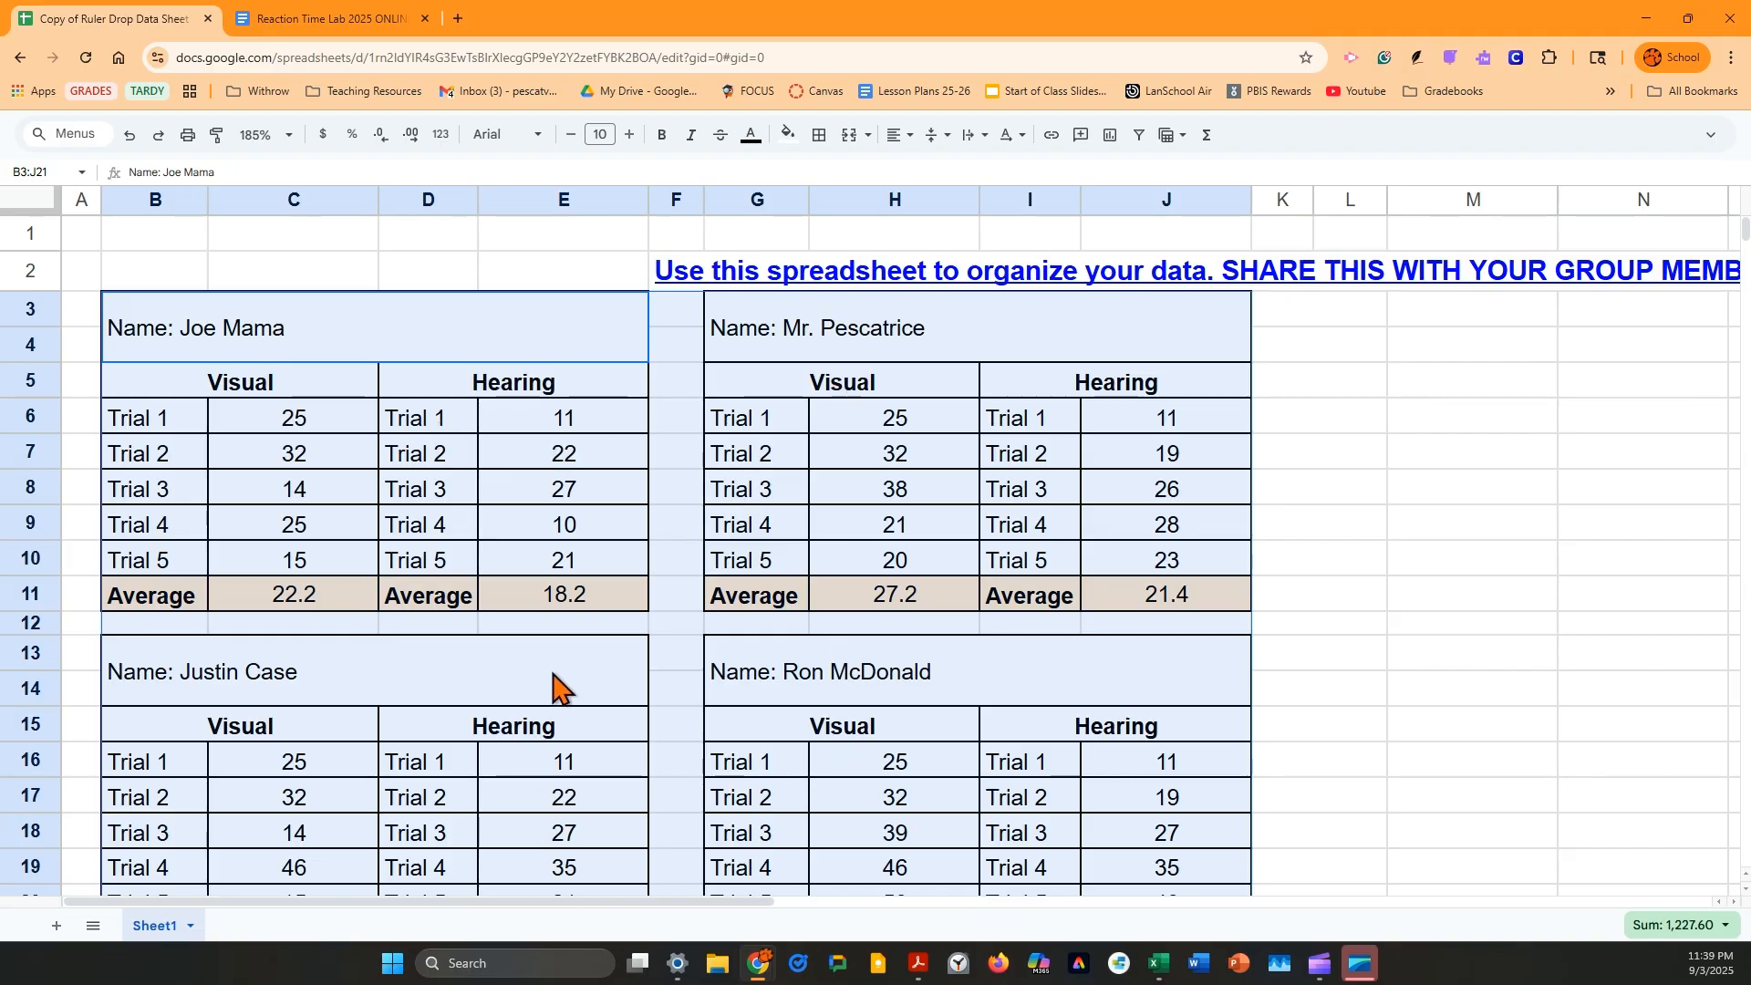
{"action": "key", "text": "ctrl+c"}
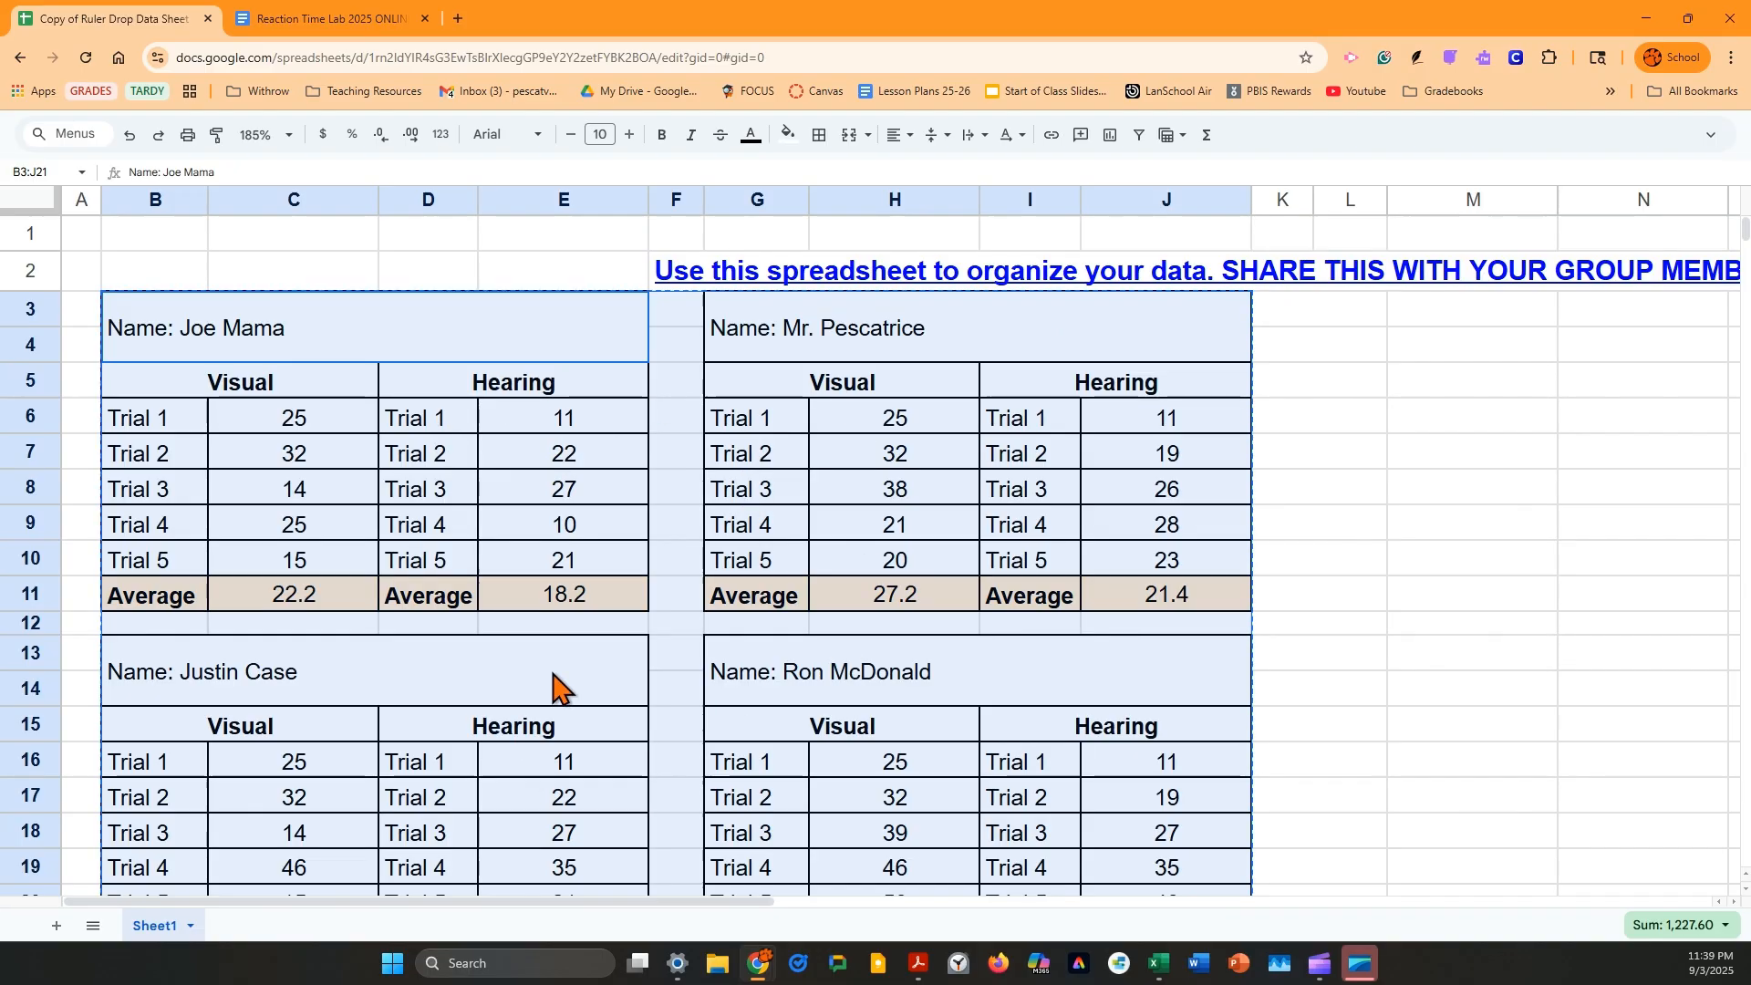
Switch to the Reaction Time Lab 2025 ONLINE document in Google Docs and paste the copied tables into the blue box under Data Collection
{"action": "left_click", "coordinate": [315, 37]}
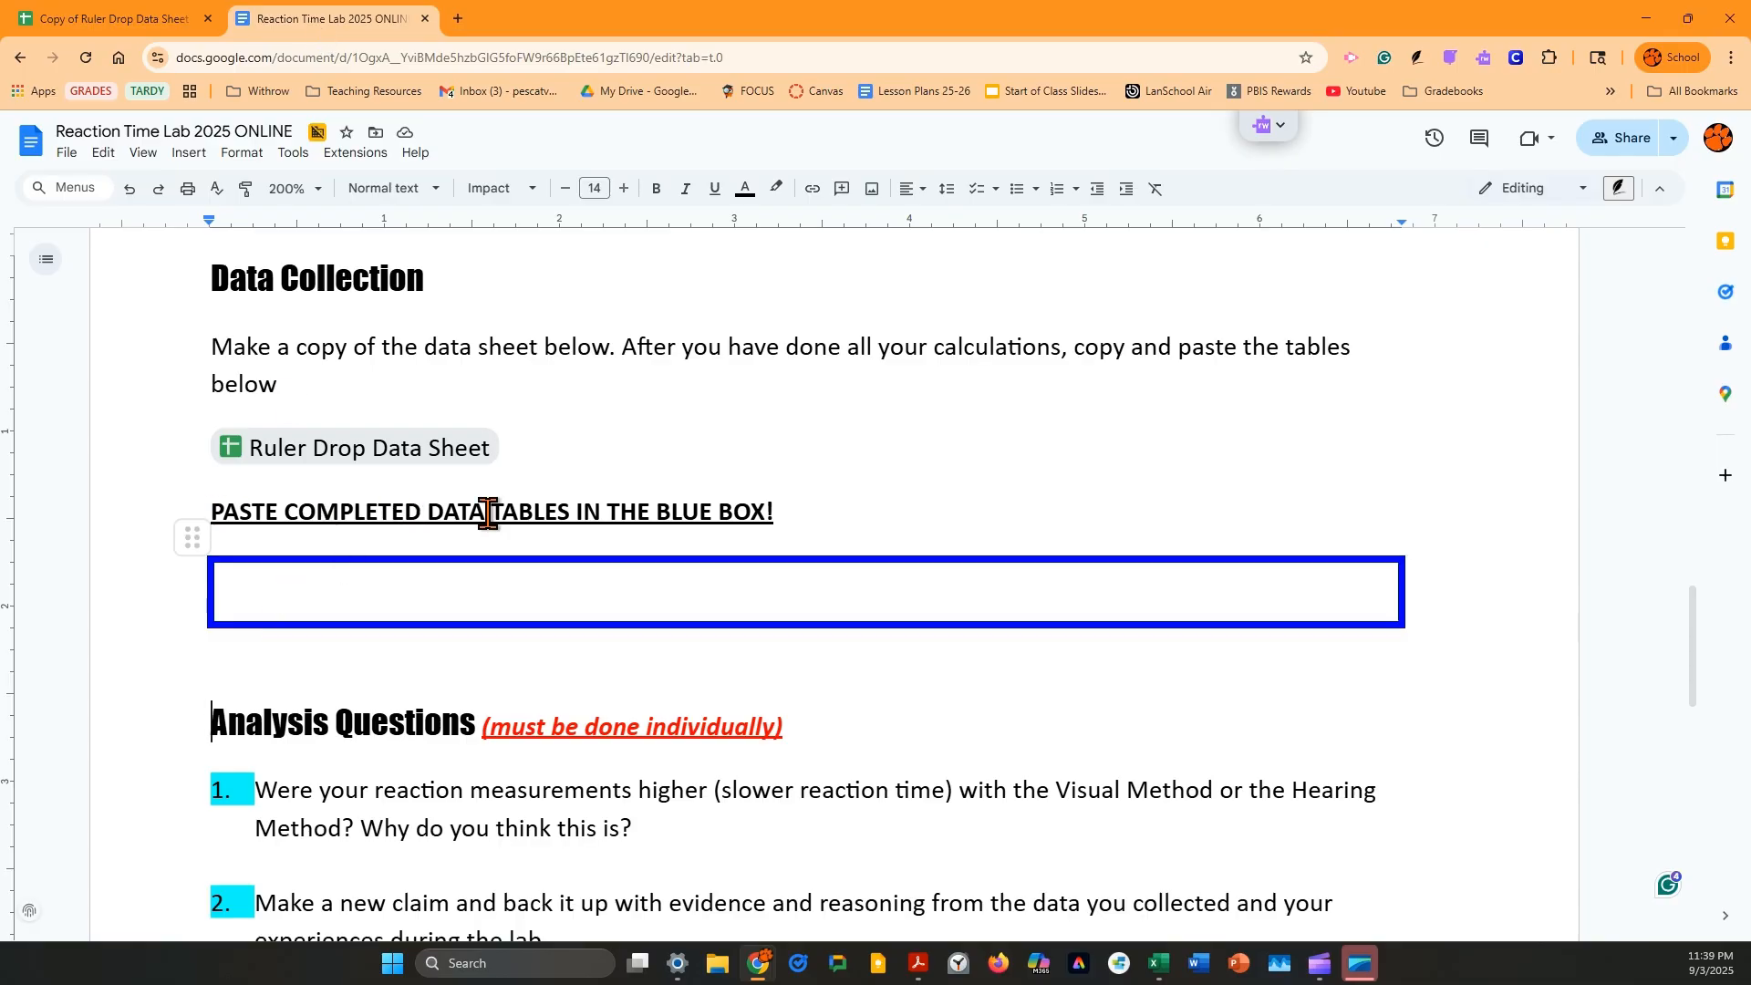
{"action": "triple_click", "coordinate": [764, 513]}
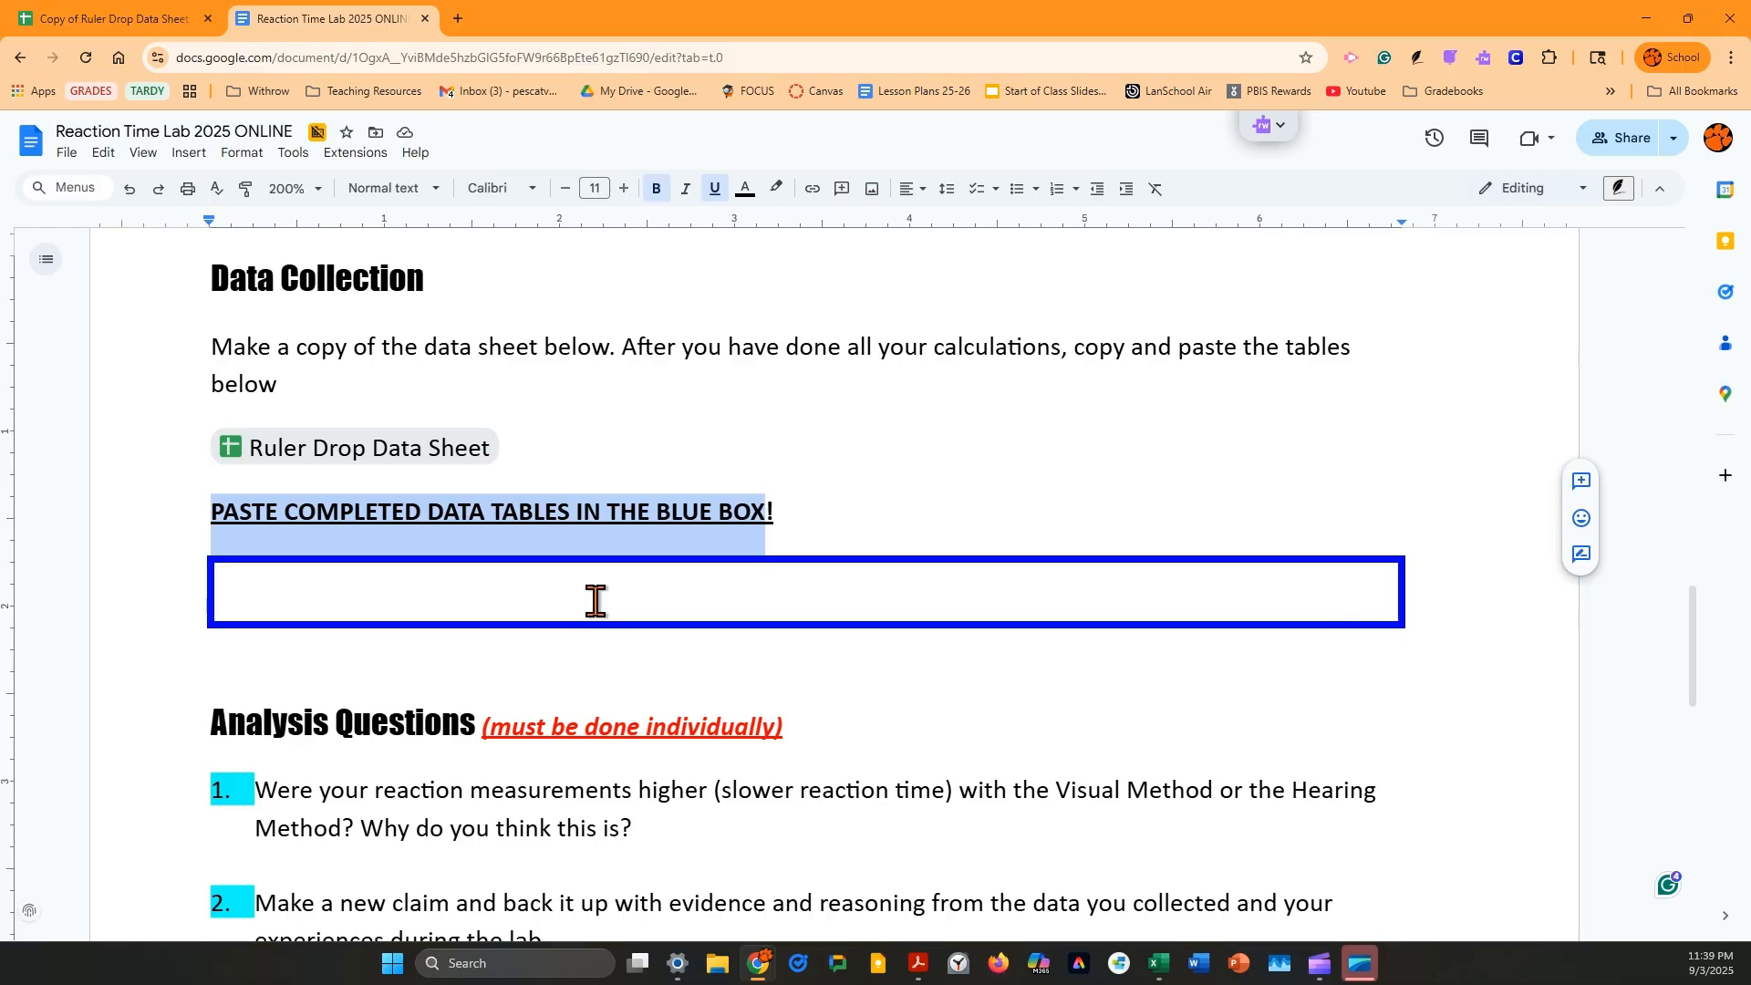
{"action": "left_click", "coordinate": [596, 601]}
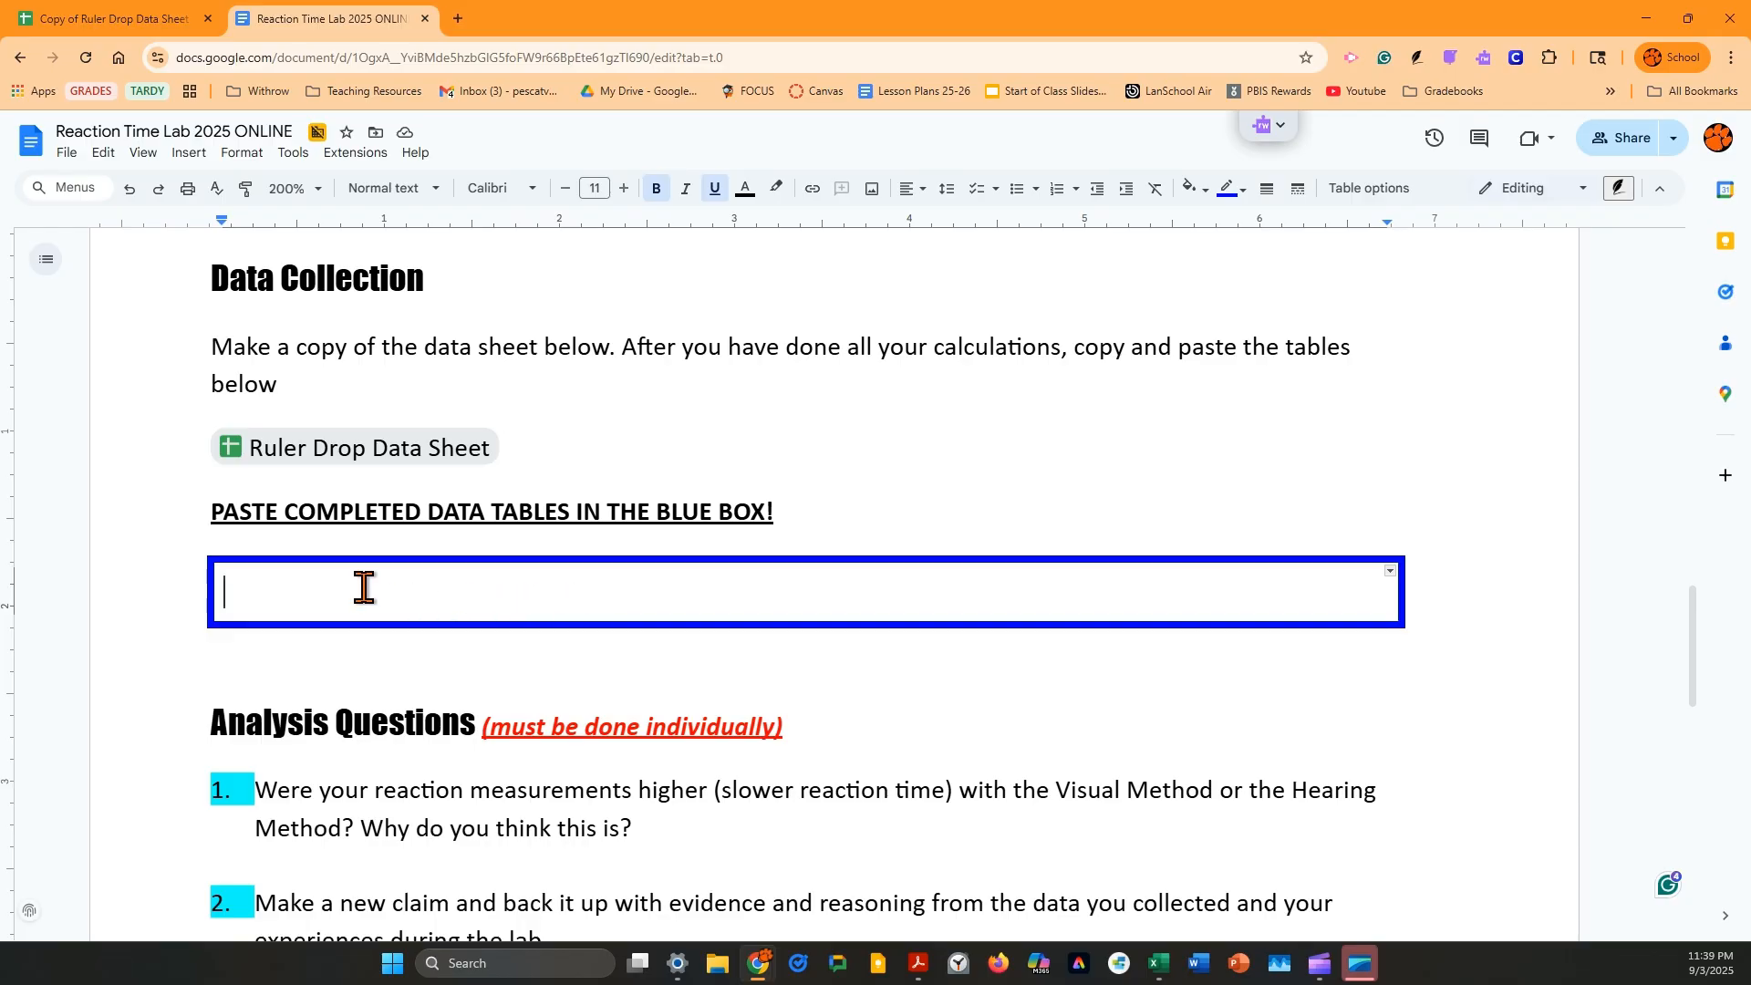
{"action": "key", "text": "ctrl+v"}
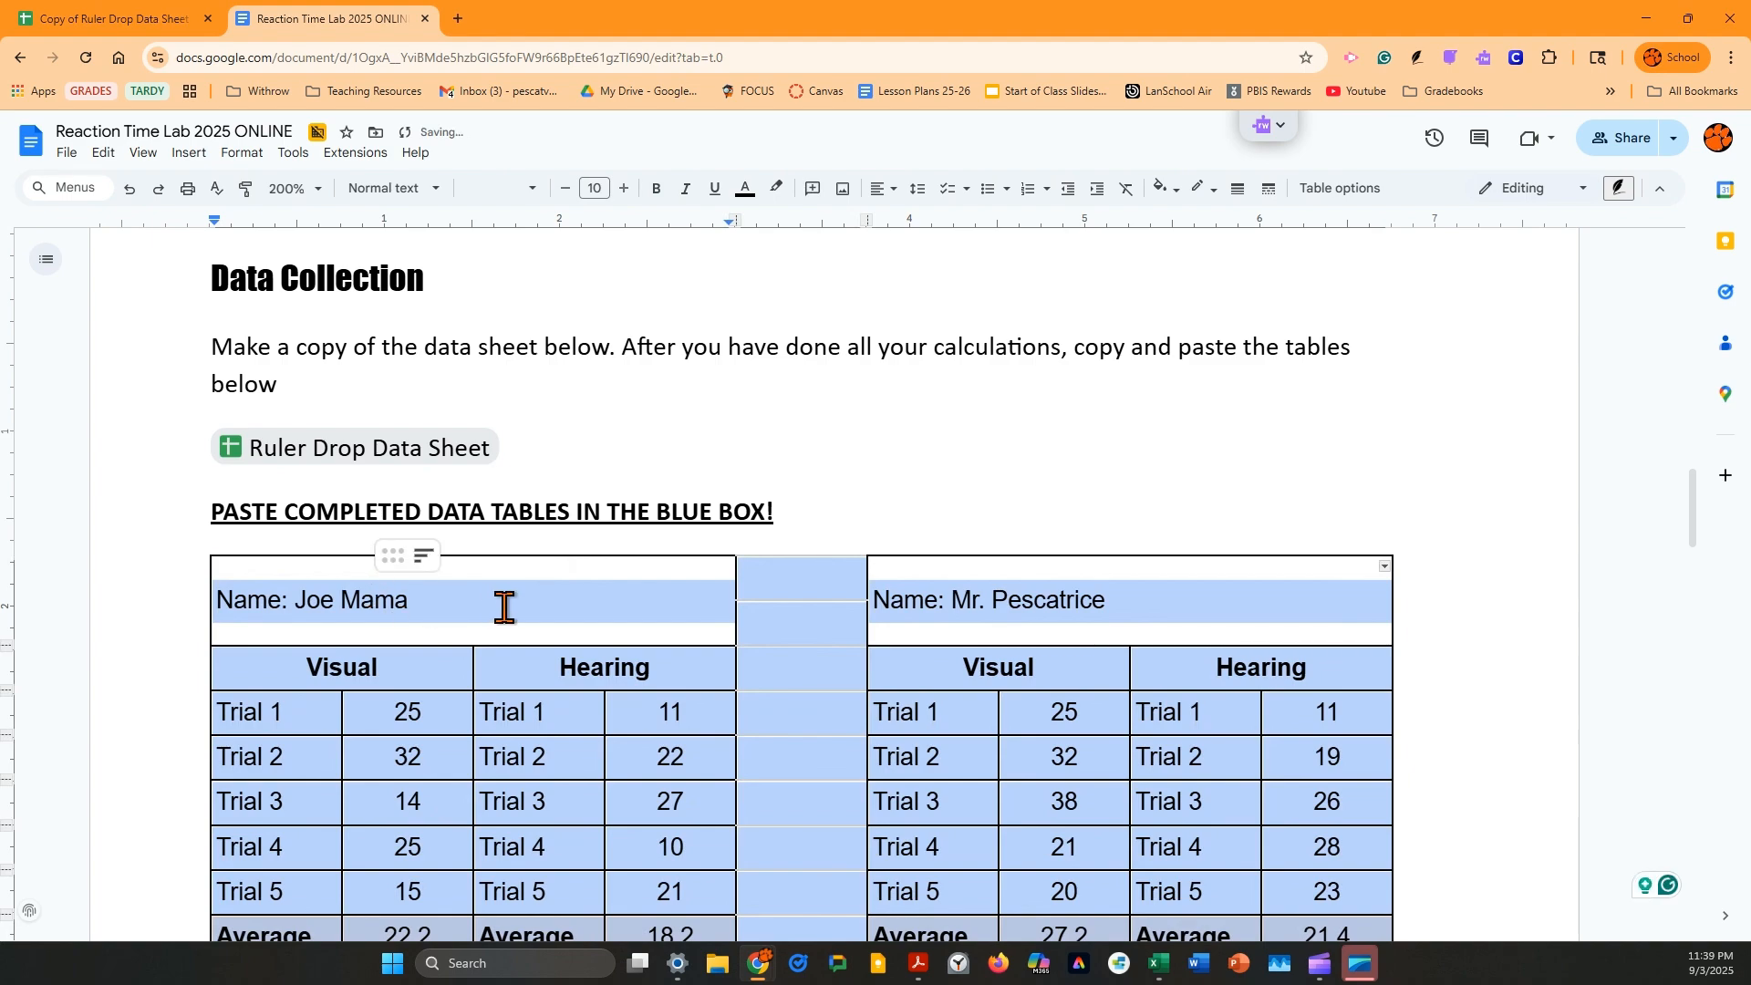
{"action": "scroll", "coordinate": [843, 641], "scroll_direction": "down", "scroll_amount": 3}
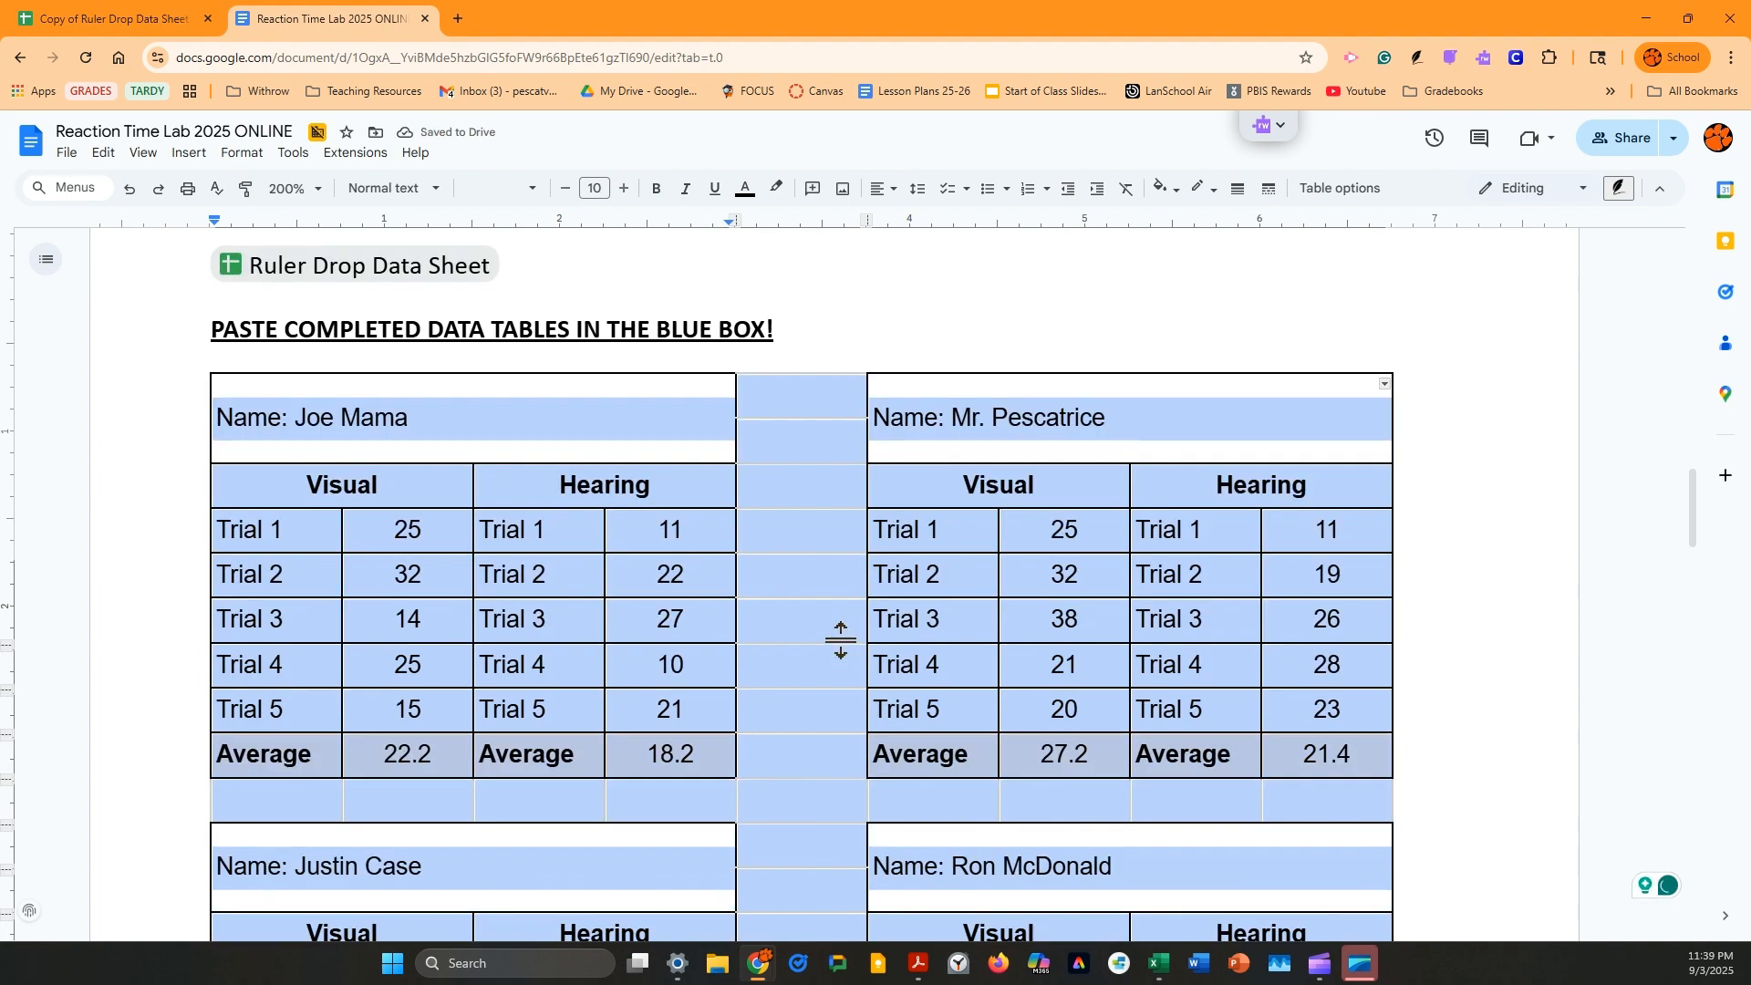
{"action": "scroll", "coordinate": [843, 641], "scroll_direction": "down", "scroll_amount": 3}
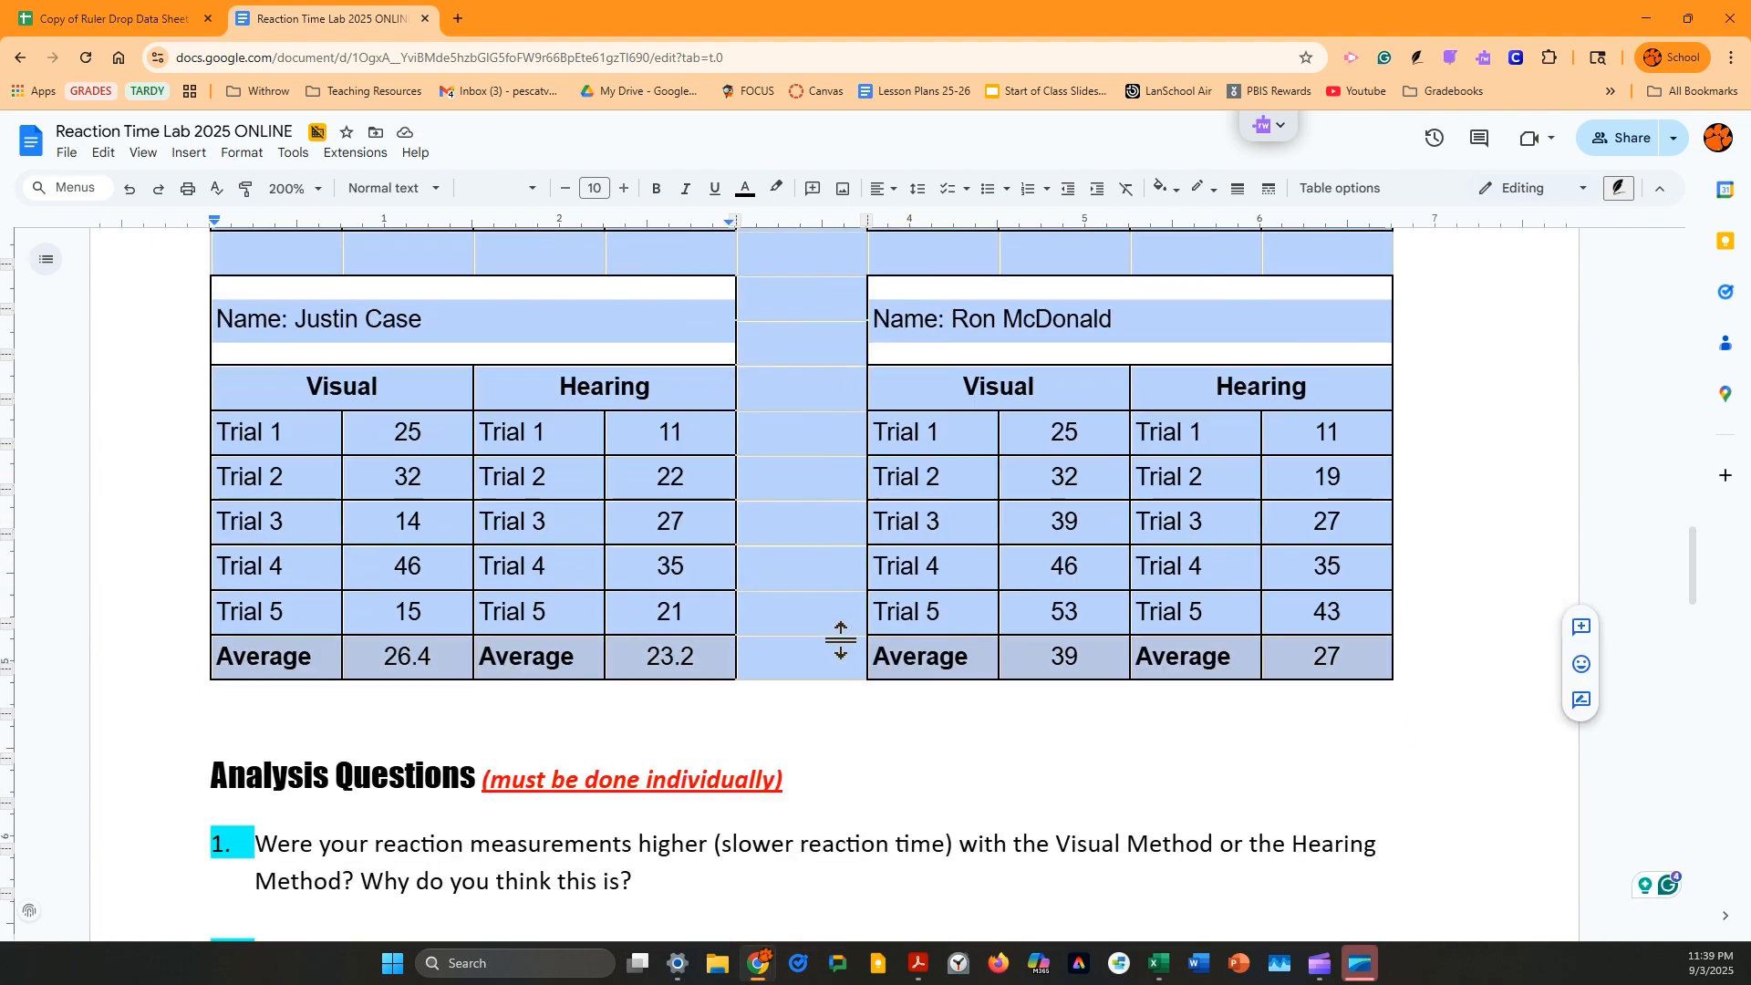
{"action": "scroll", "coordinate": [841, 639], "scroll_direction": "up", "scroll_amount": 1}
{"action": "scroll", "coordinate": [841, 640], "scroll_direction": "up", "scroll_amount": 3}
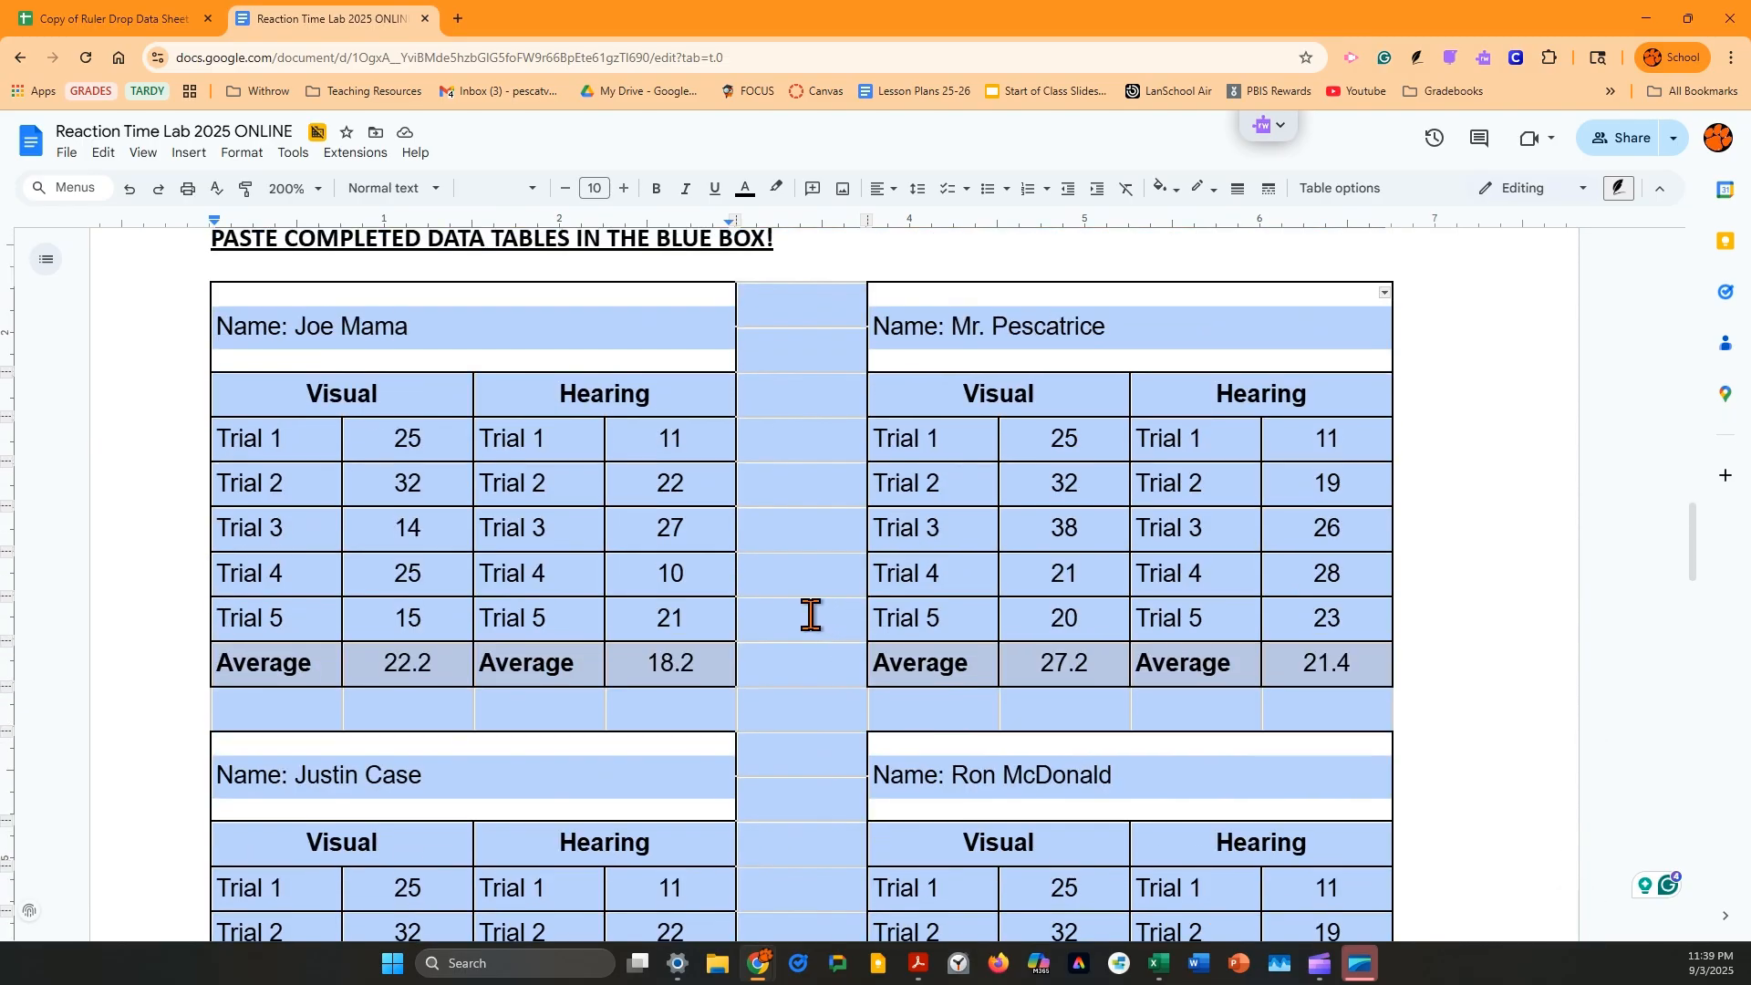
{"action": "left_click", "coordinate": [808, 614]}
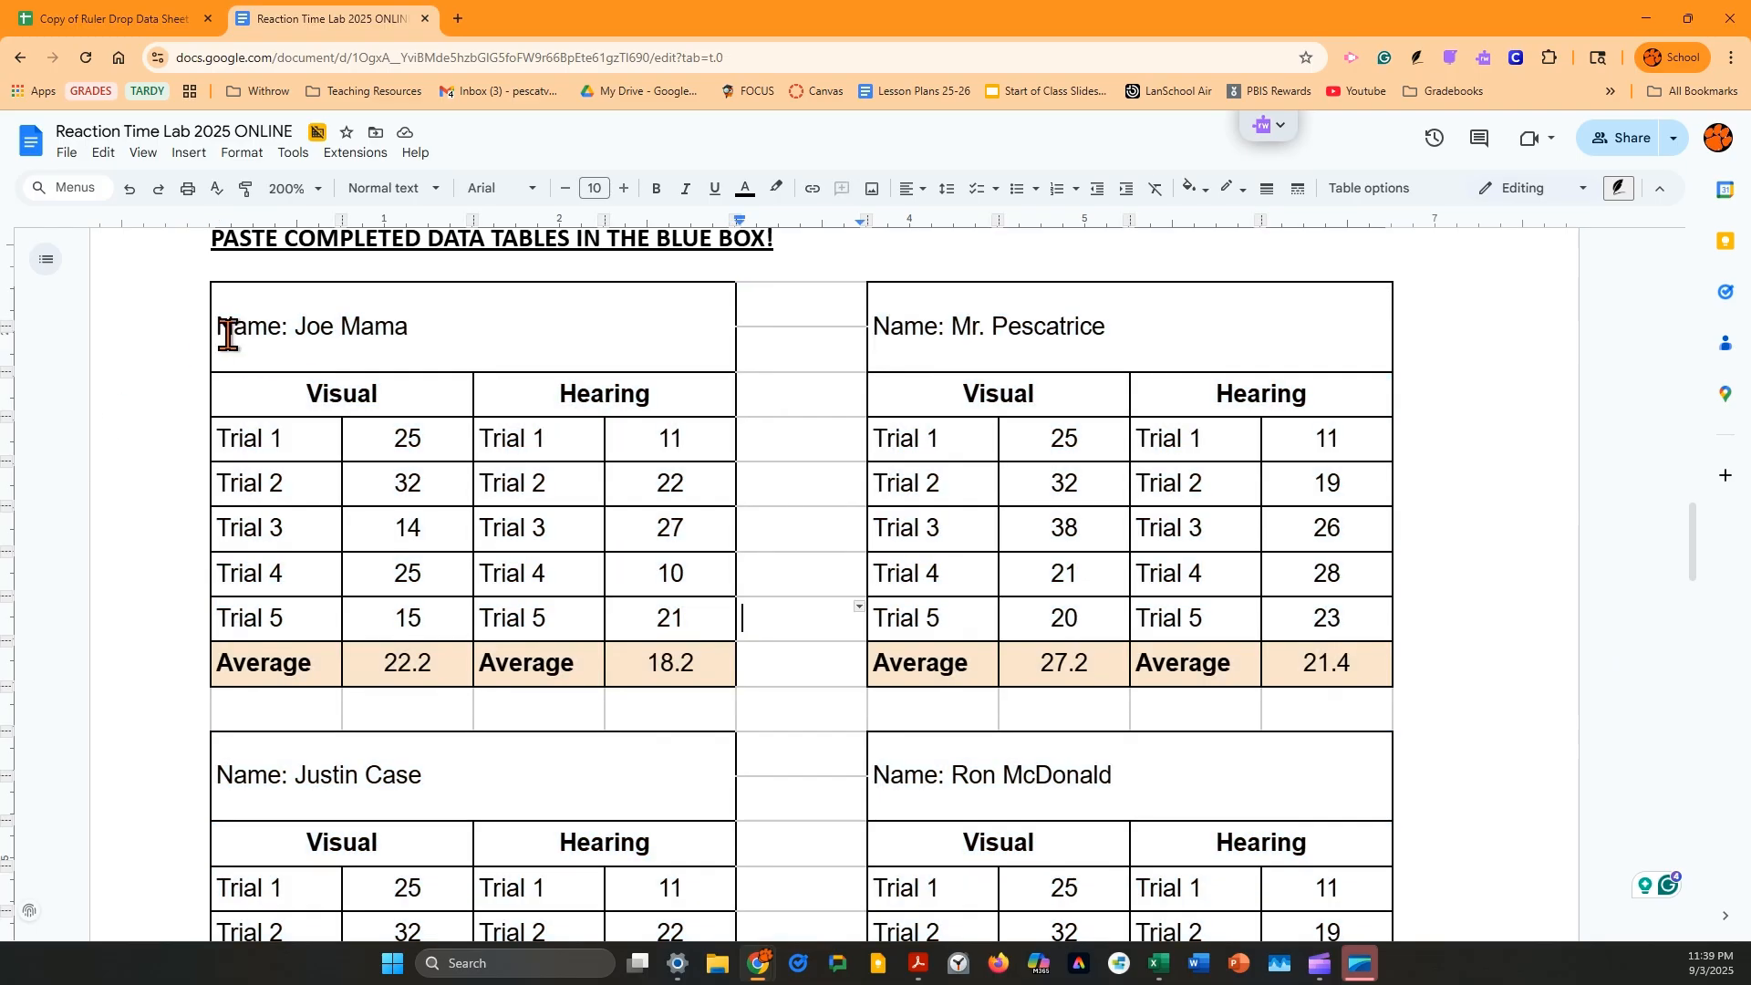
Review the first Analysis Questions below the pasted tables, selecting the word "higher" in question 1 to compare the Visual and Hearing averages
{"action": "scroll", "coordinate": [637, 656], "scroll_direction": "down", "scroll_amount": 7}
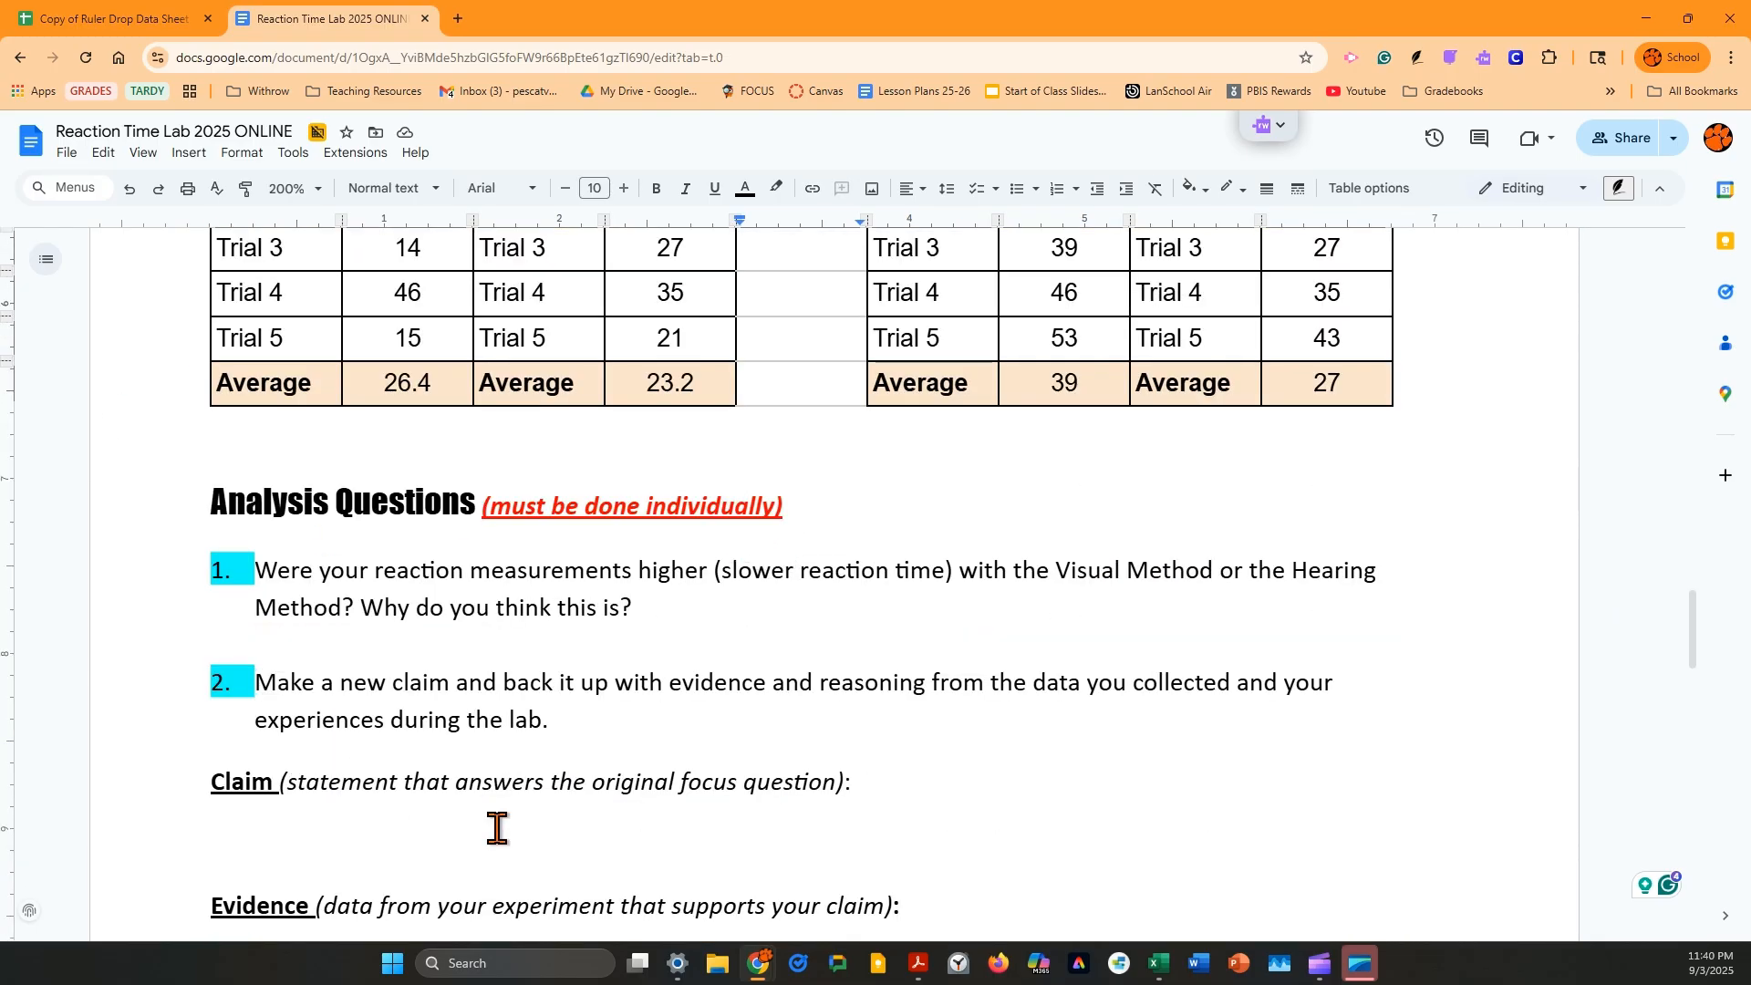
{"action": "scroll", "coordinate": [498, 826], "scroll_direction": "down", "scroll_amount": 2}
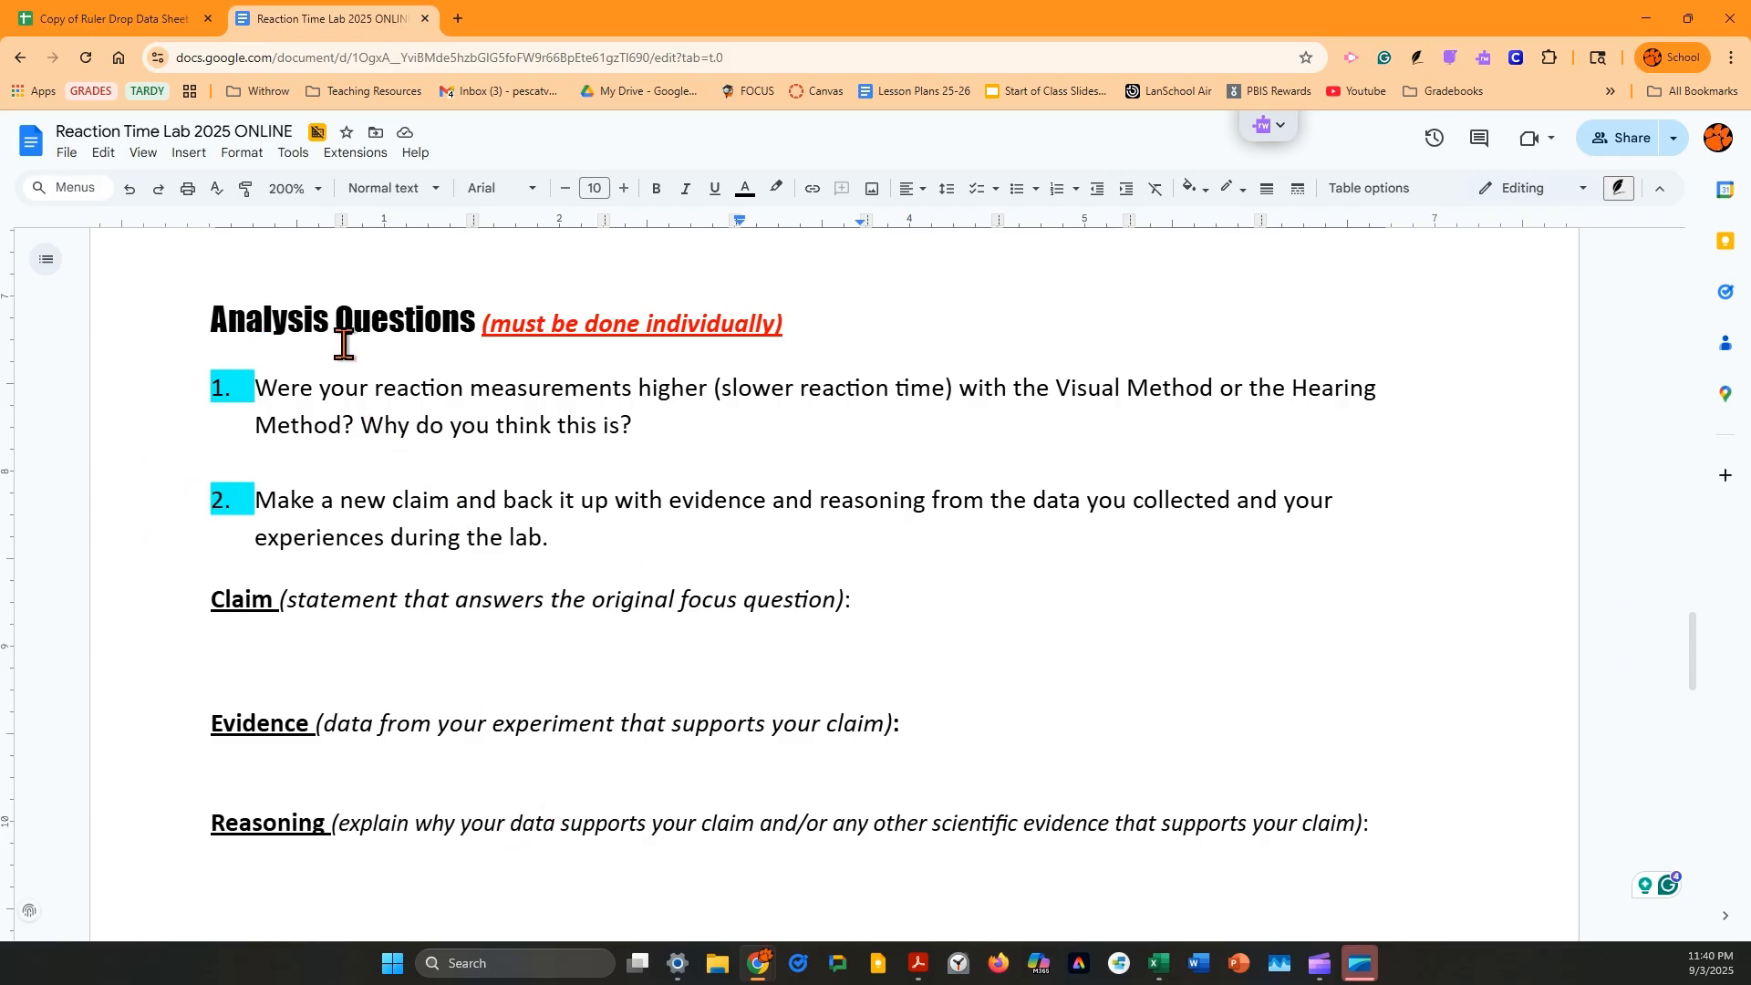
{"action": "scroll", "coordinate": [745, 597], "scroll_direction": "down", "scroll_amount": 2}
{"action": "scroll", "coordinate": [745, 596], "scroll_direction": "down", "scroll_amount": 1}
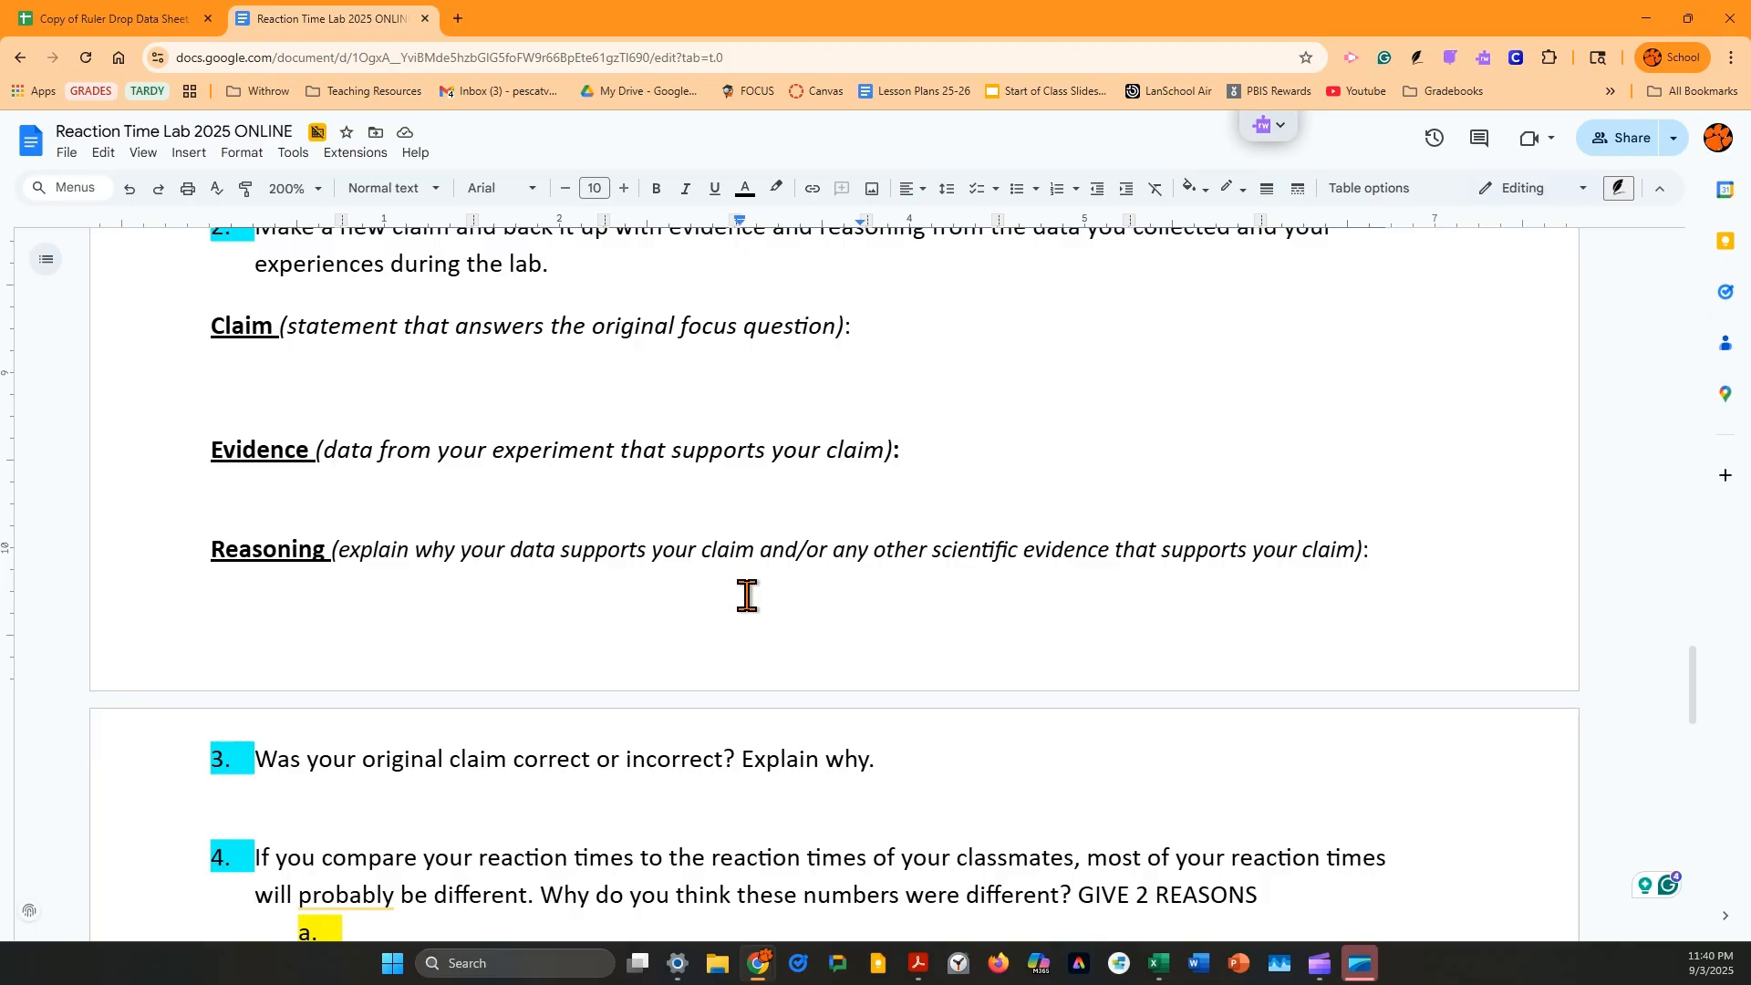
{"action": "scroll", "coordinate": [282, 414], "scroll_direction": "up", "scroll_amount": 1}
{"action": "scroll", "coordinate": [382, 690], "scroll_direction": "up", "scroll_amount": 2}
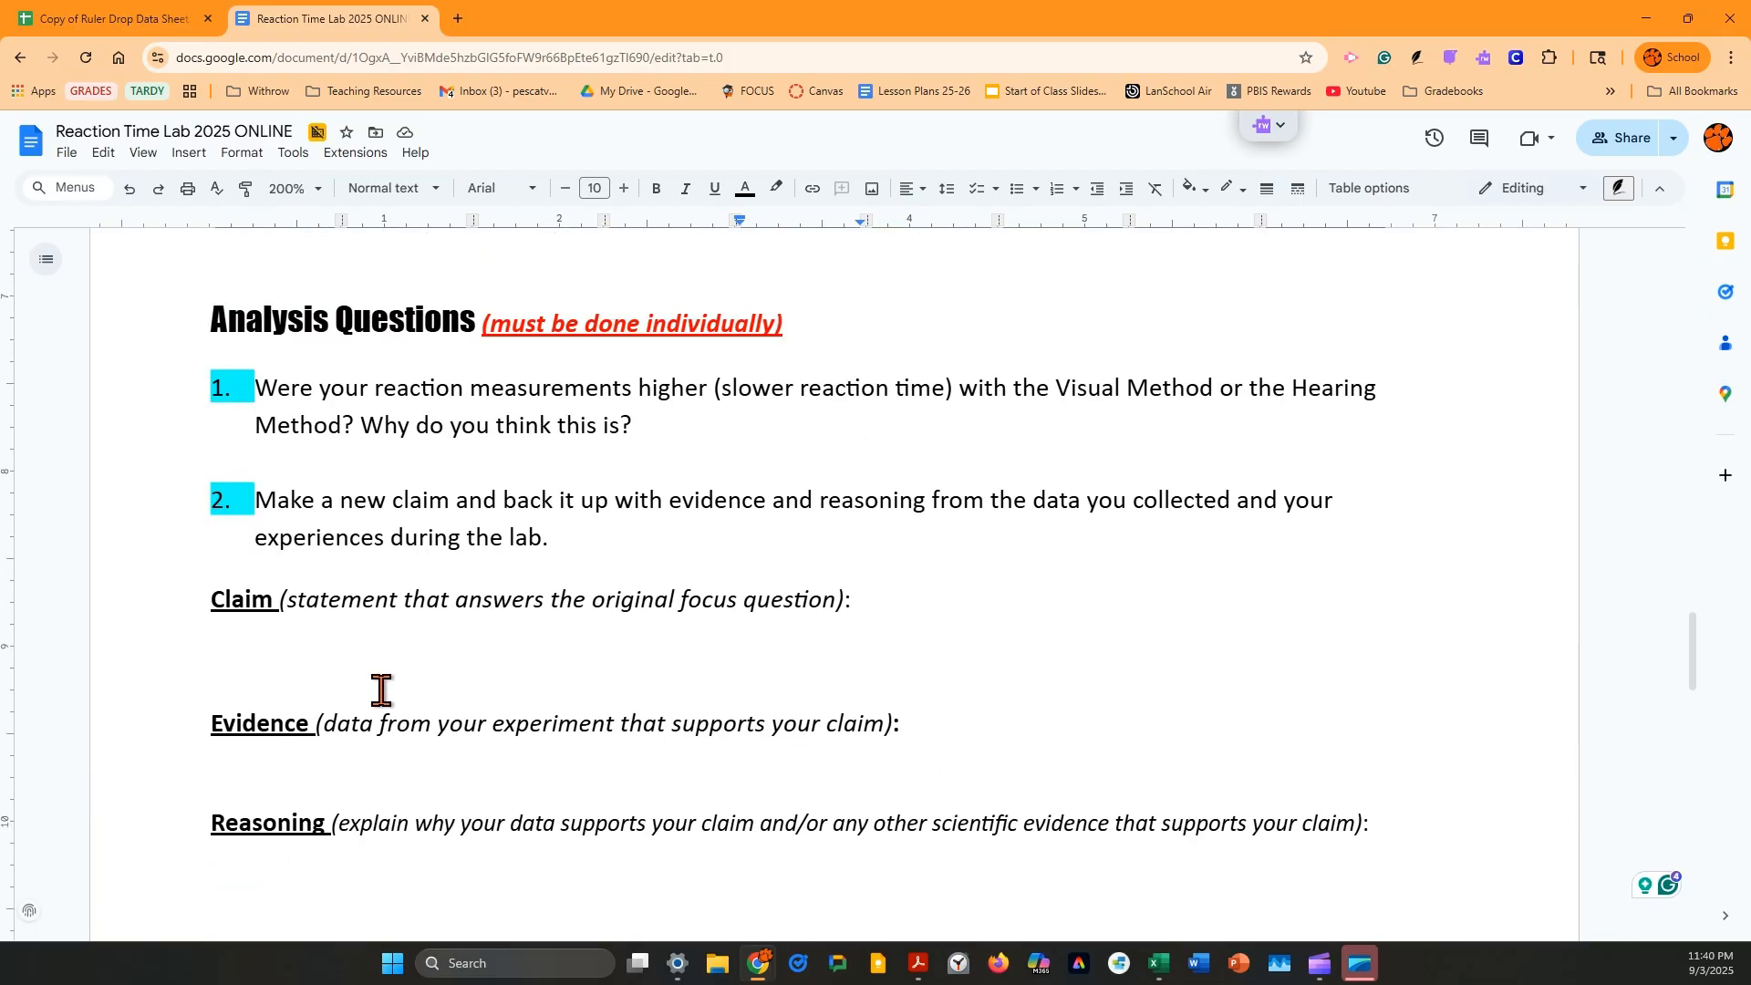
{"action": "scroll", "coordinate": [364, 653], "scroll_direction": "up", "scroll_amount": 2}
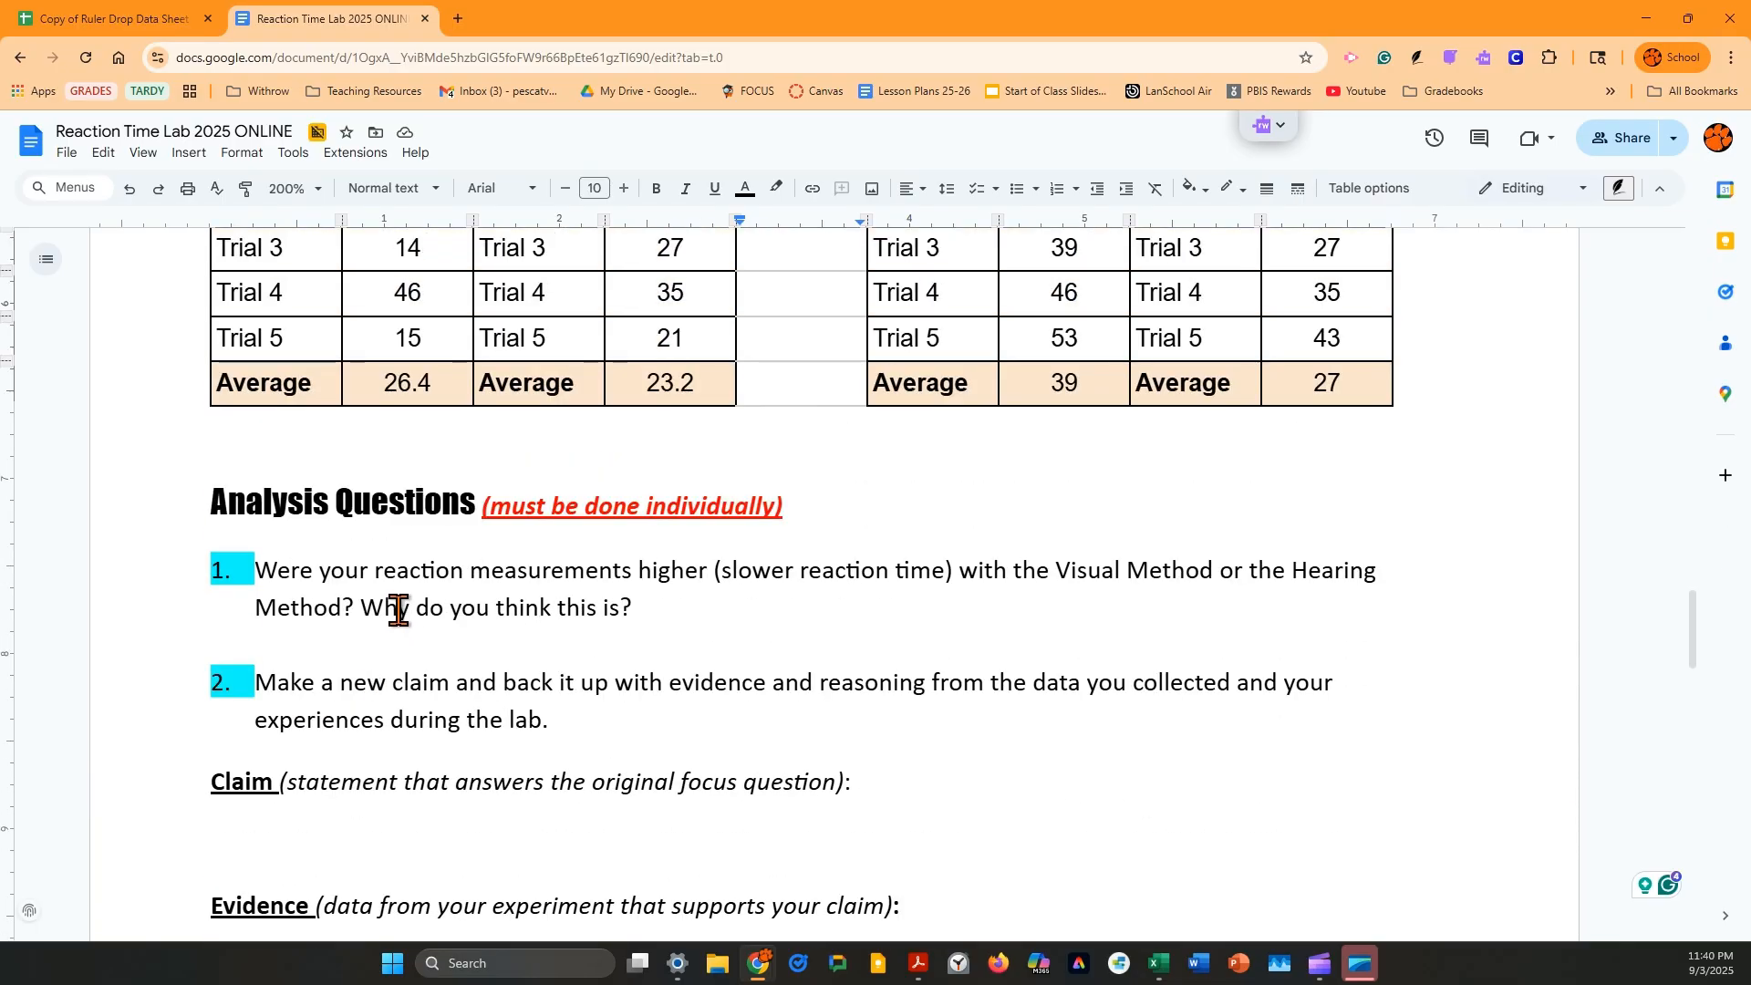
{"action": "scroll", "coordinate": [399, 613], "scroll_direction": "up", "scroll_amount": 2}
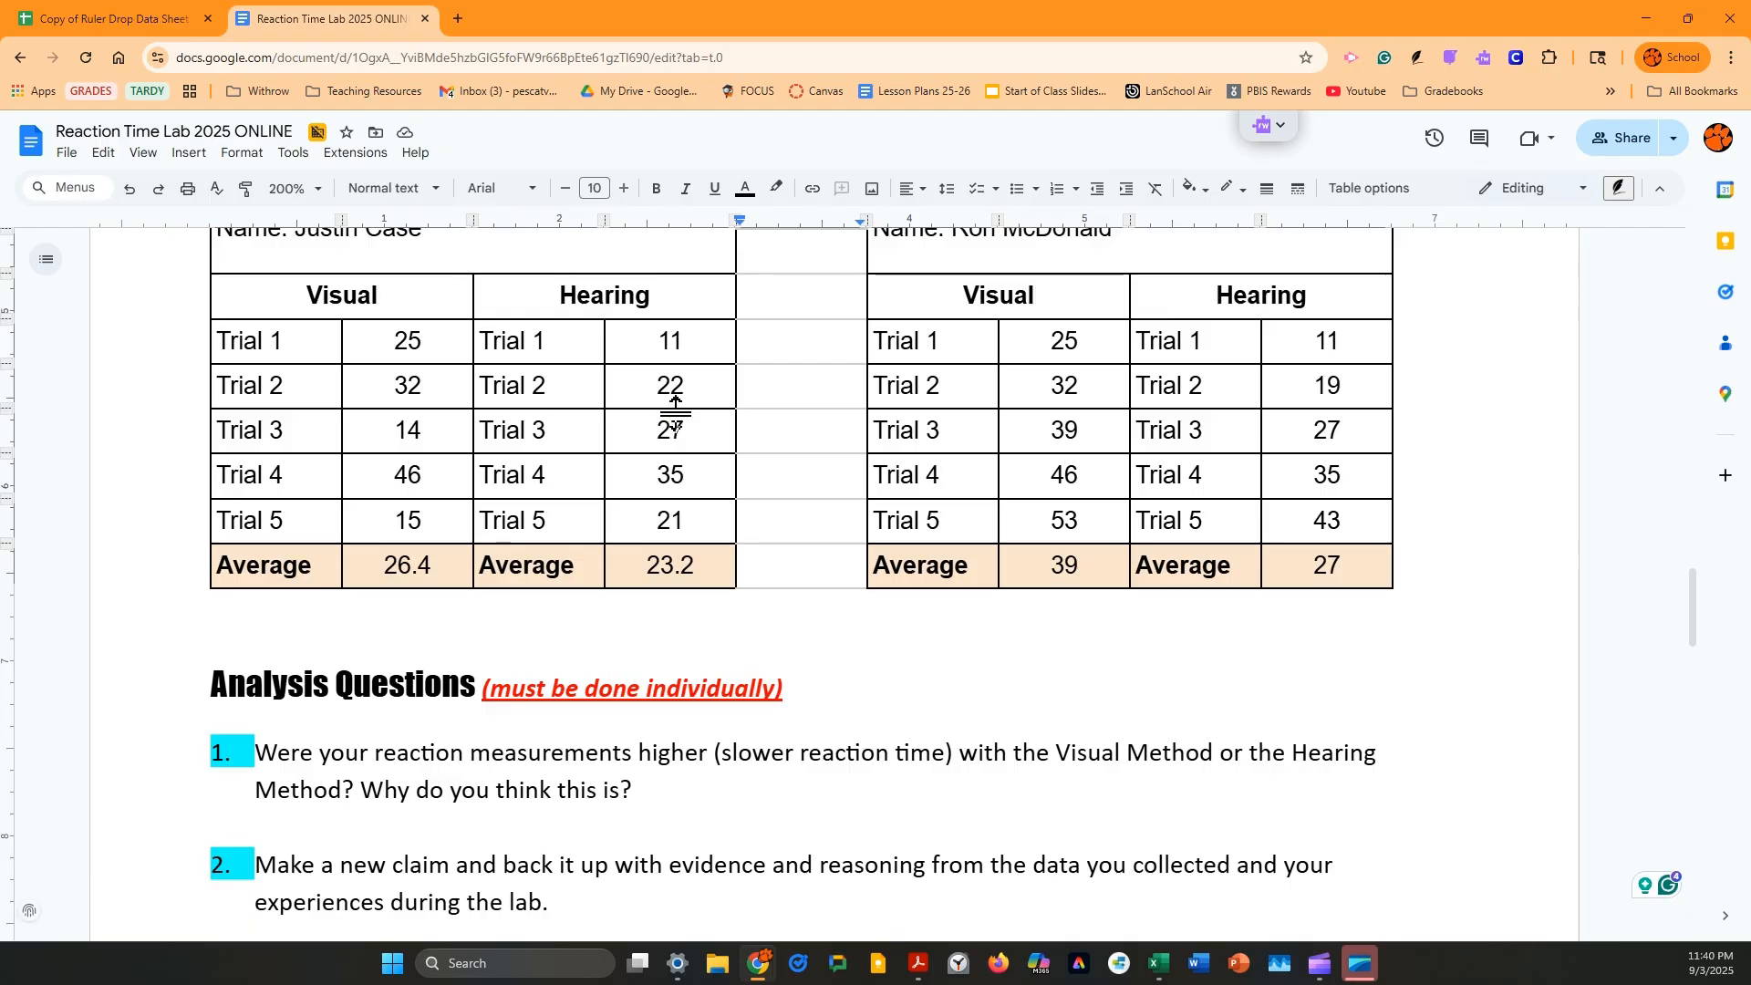
{"action": "double_click", "coordinate": [725, 775]}
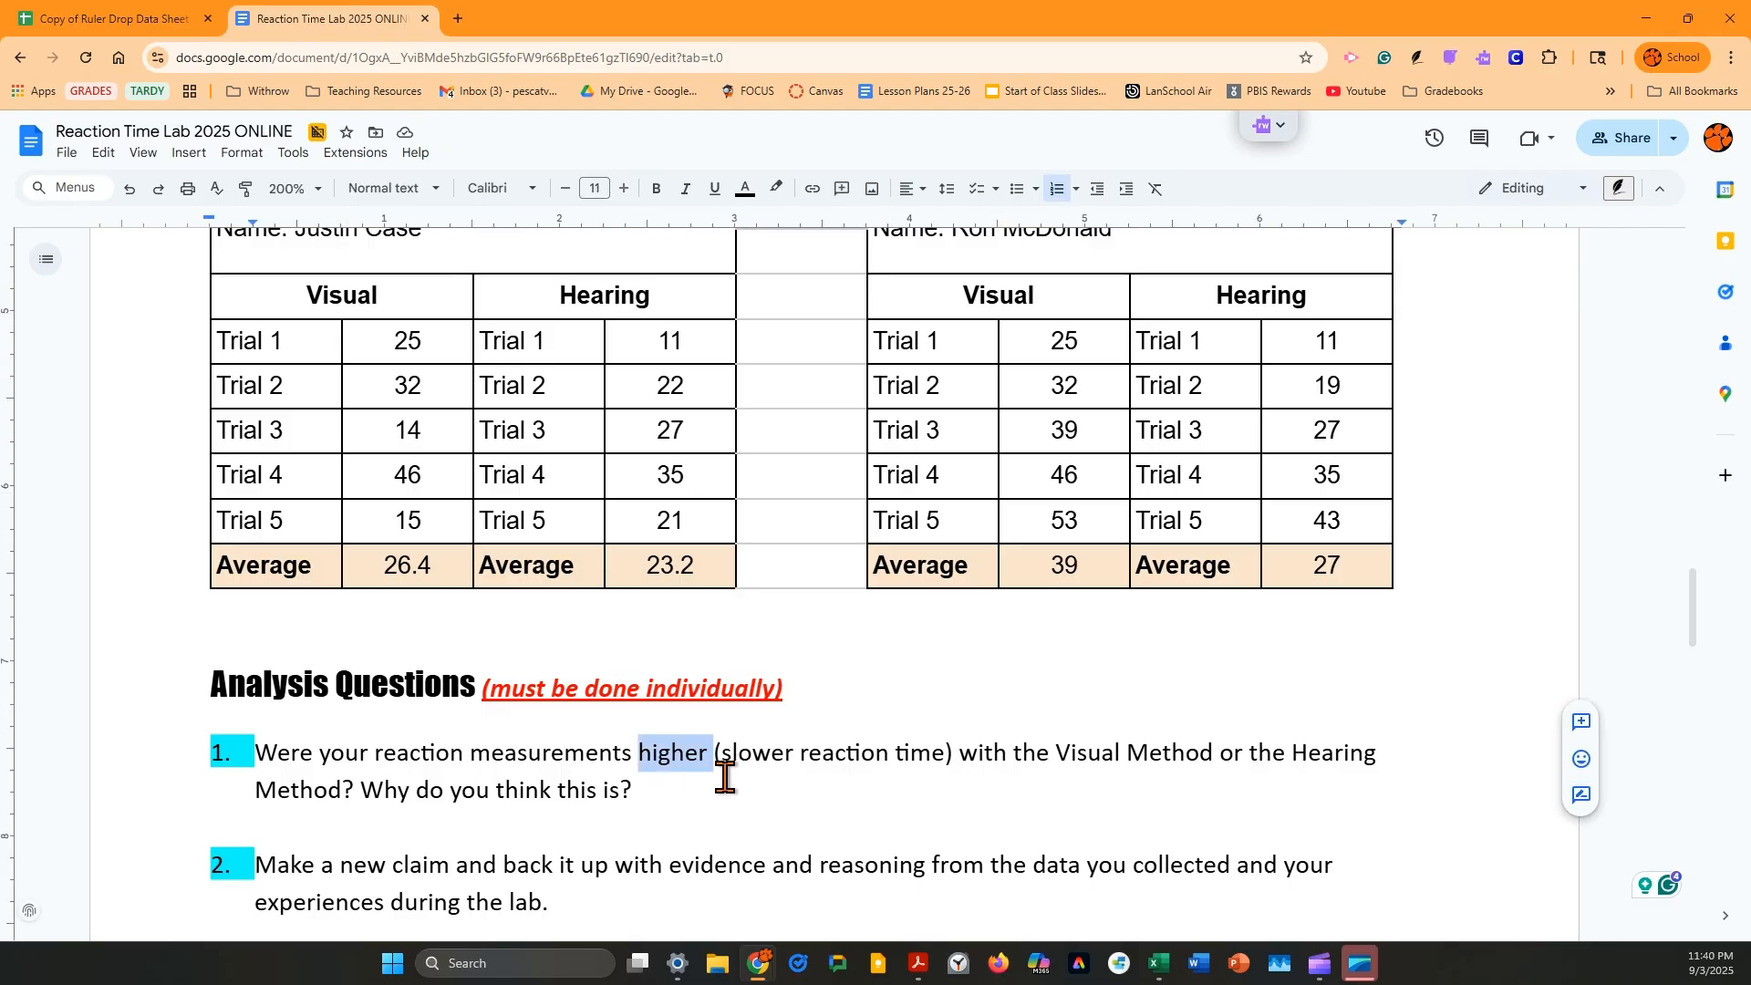
Read the remaining analysis questions through question 6 at the document's end, and return to the pasted data tables for review
{"action": "scroll", "coordinate": [638, 748], "scroll_direction": "down", "scroll_amount": 1}
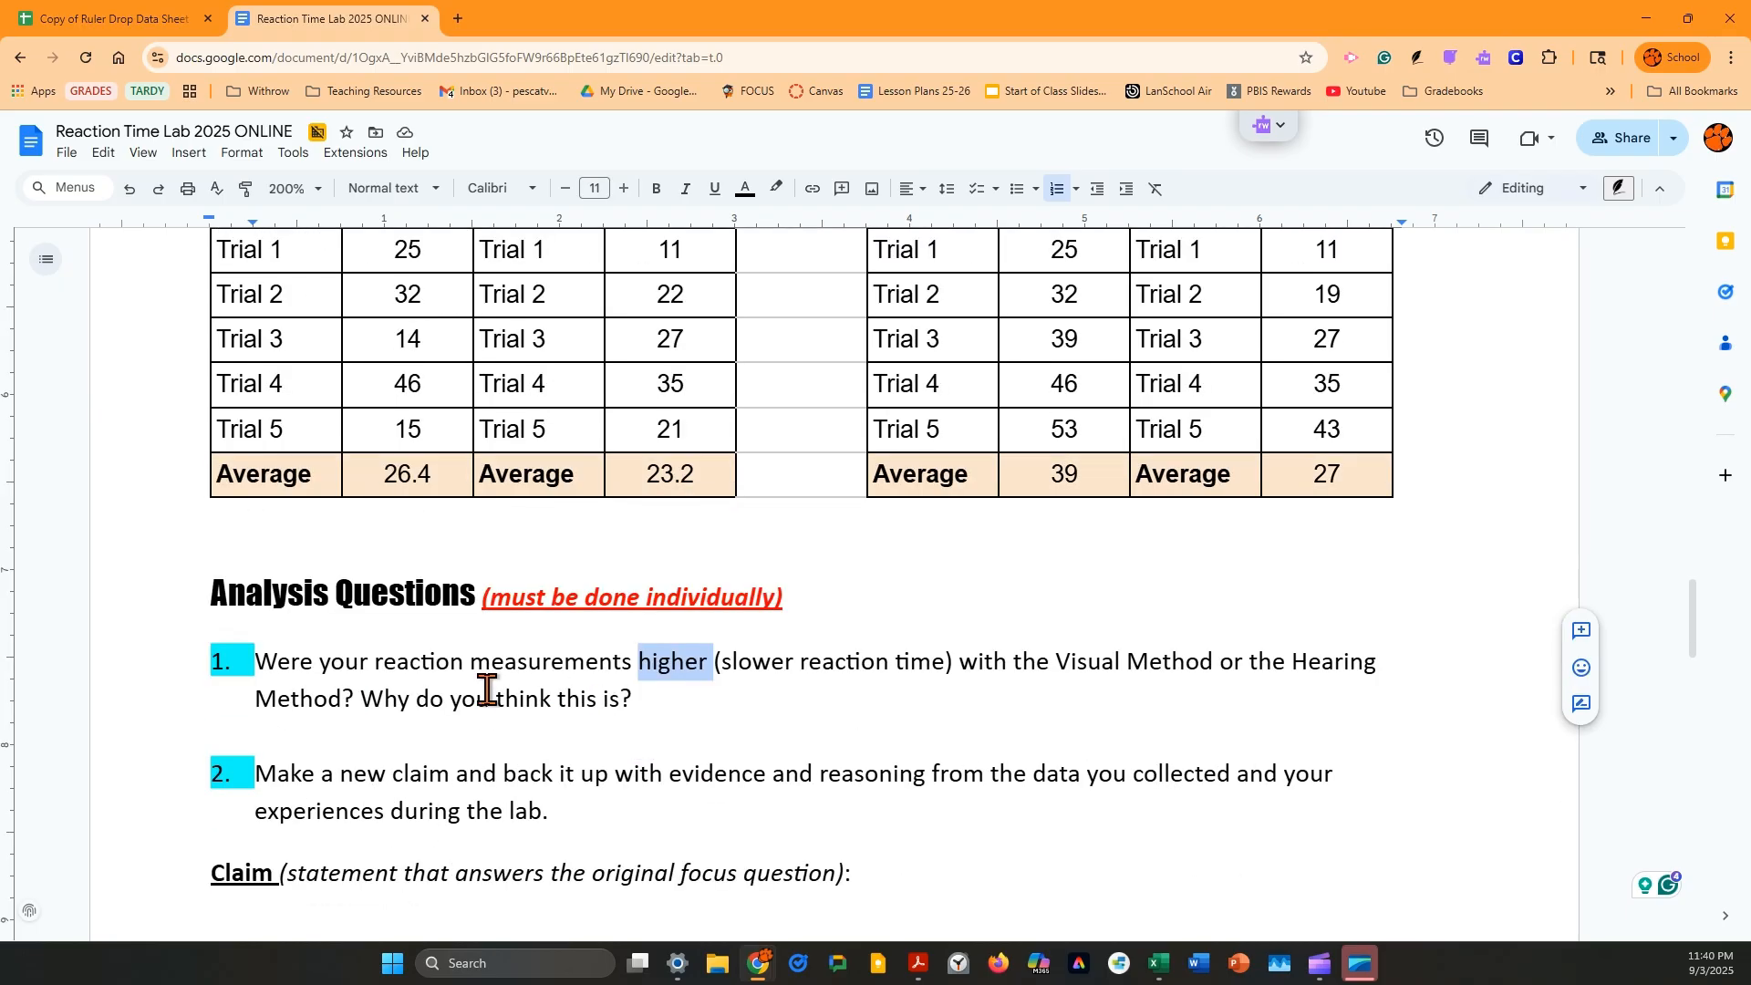
{"action": "scroll", "coordinate": [533, 788], "scroll_direction": "down", "scroll_amount": 1}
{"action": "scroll", "coordinate": [533, 788], "scroll_direction": "down", "scroll_amount": 3}
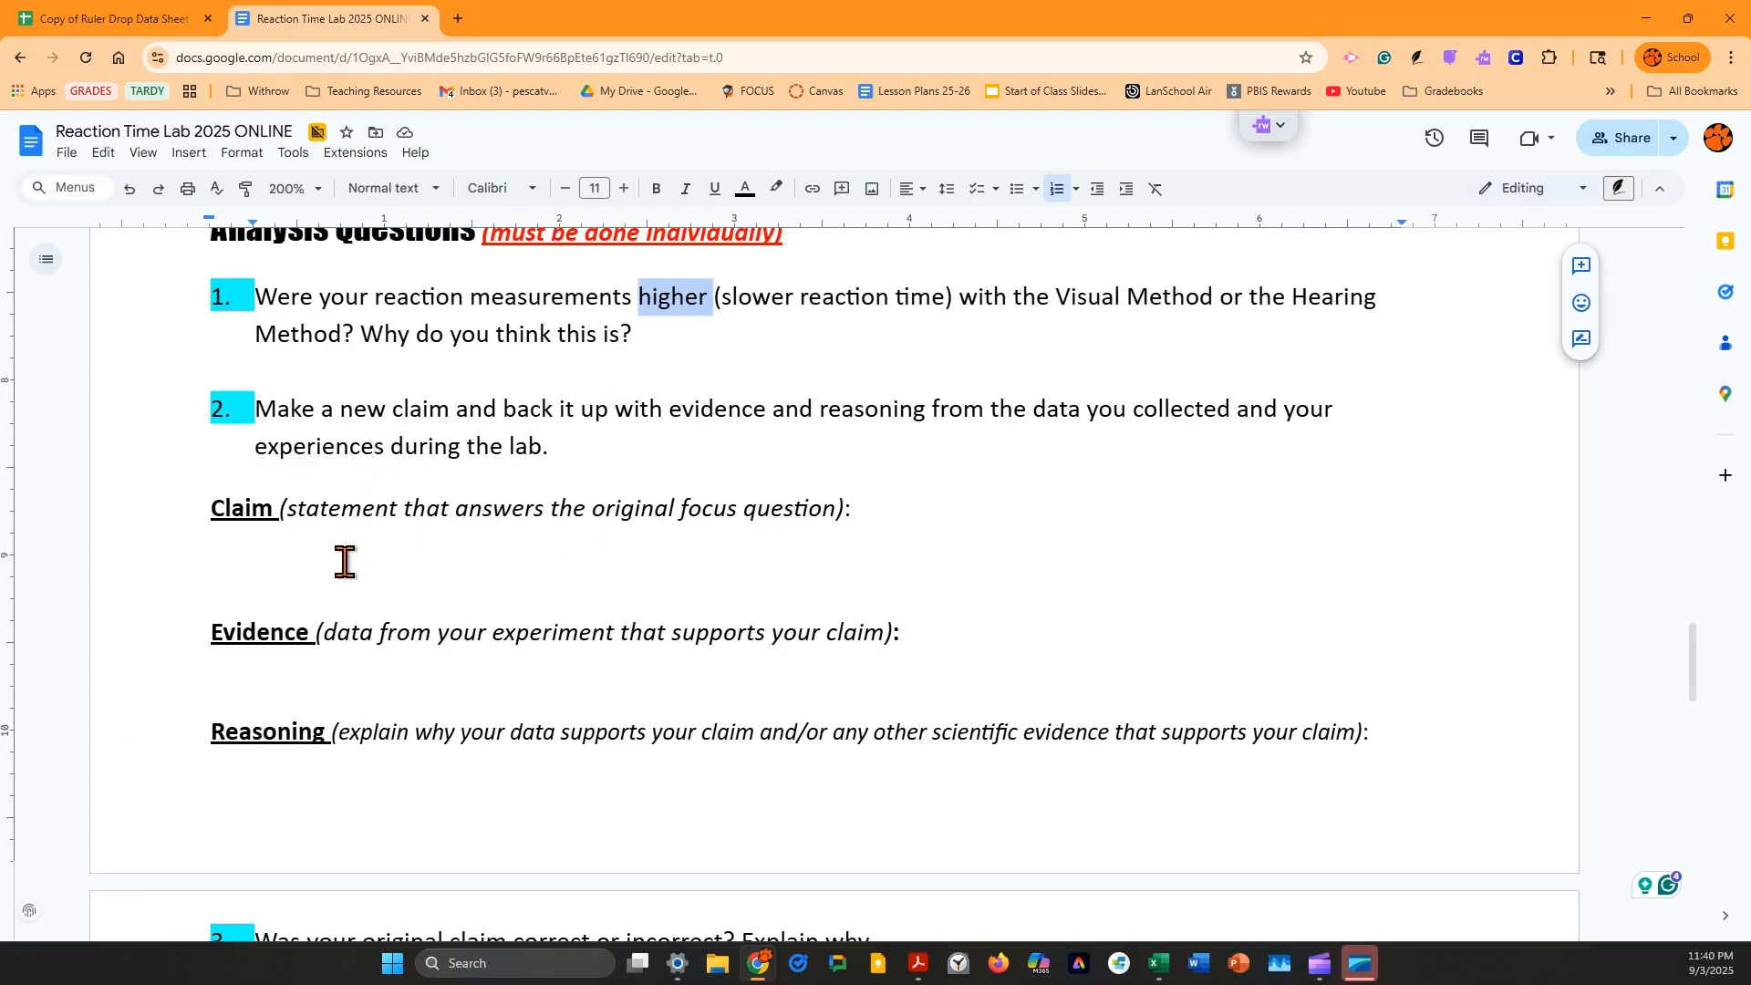
{"action": "scroll", "coordinate": [344, 562], "scroll_direction": "down", "scroll_amount": 5}
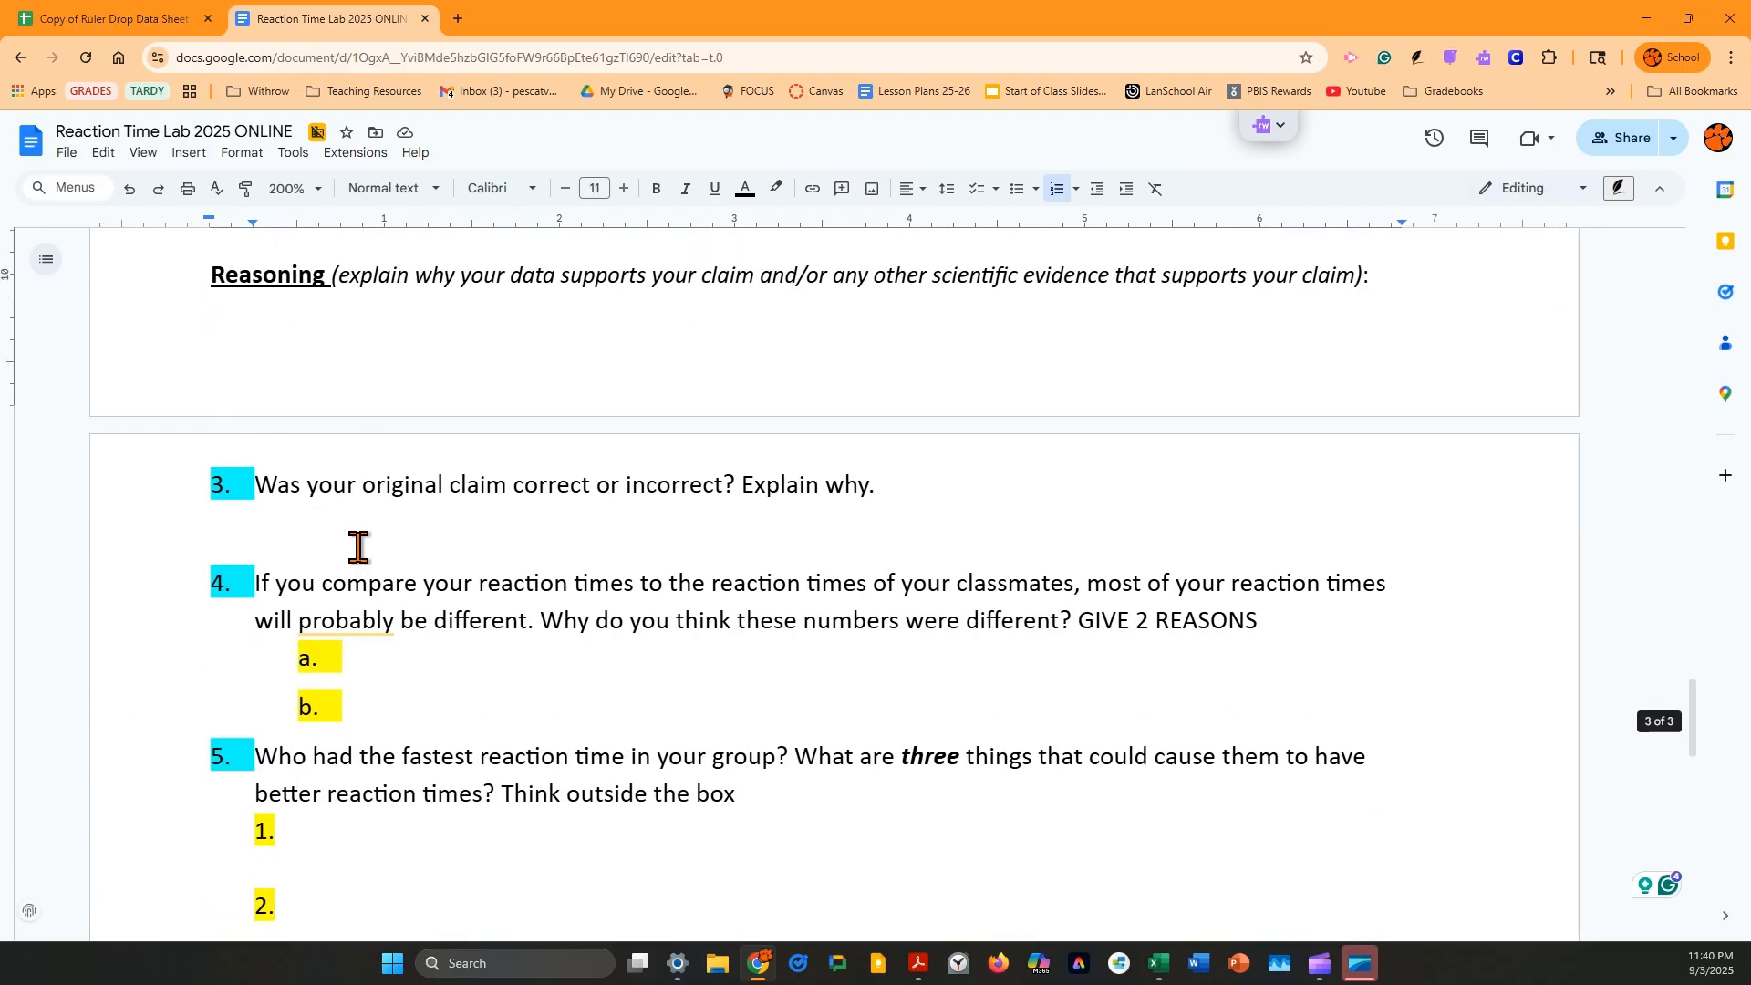
{"action": "scroll", "coordinate": [358, 547], "scroll_direction": "down", "scroll_amount": 6}
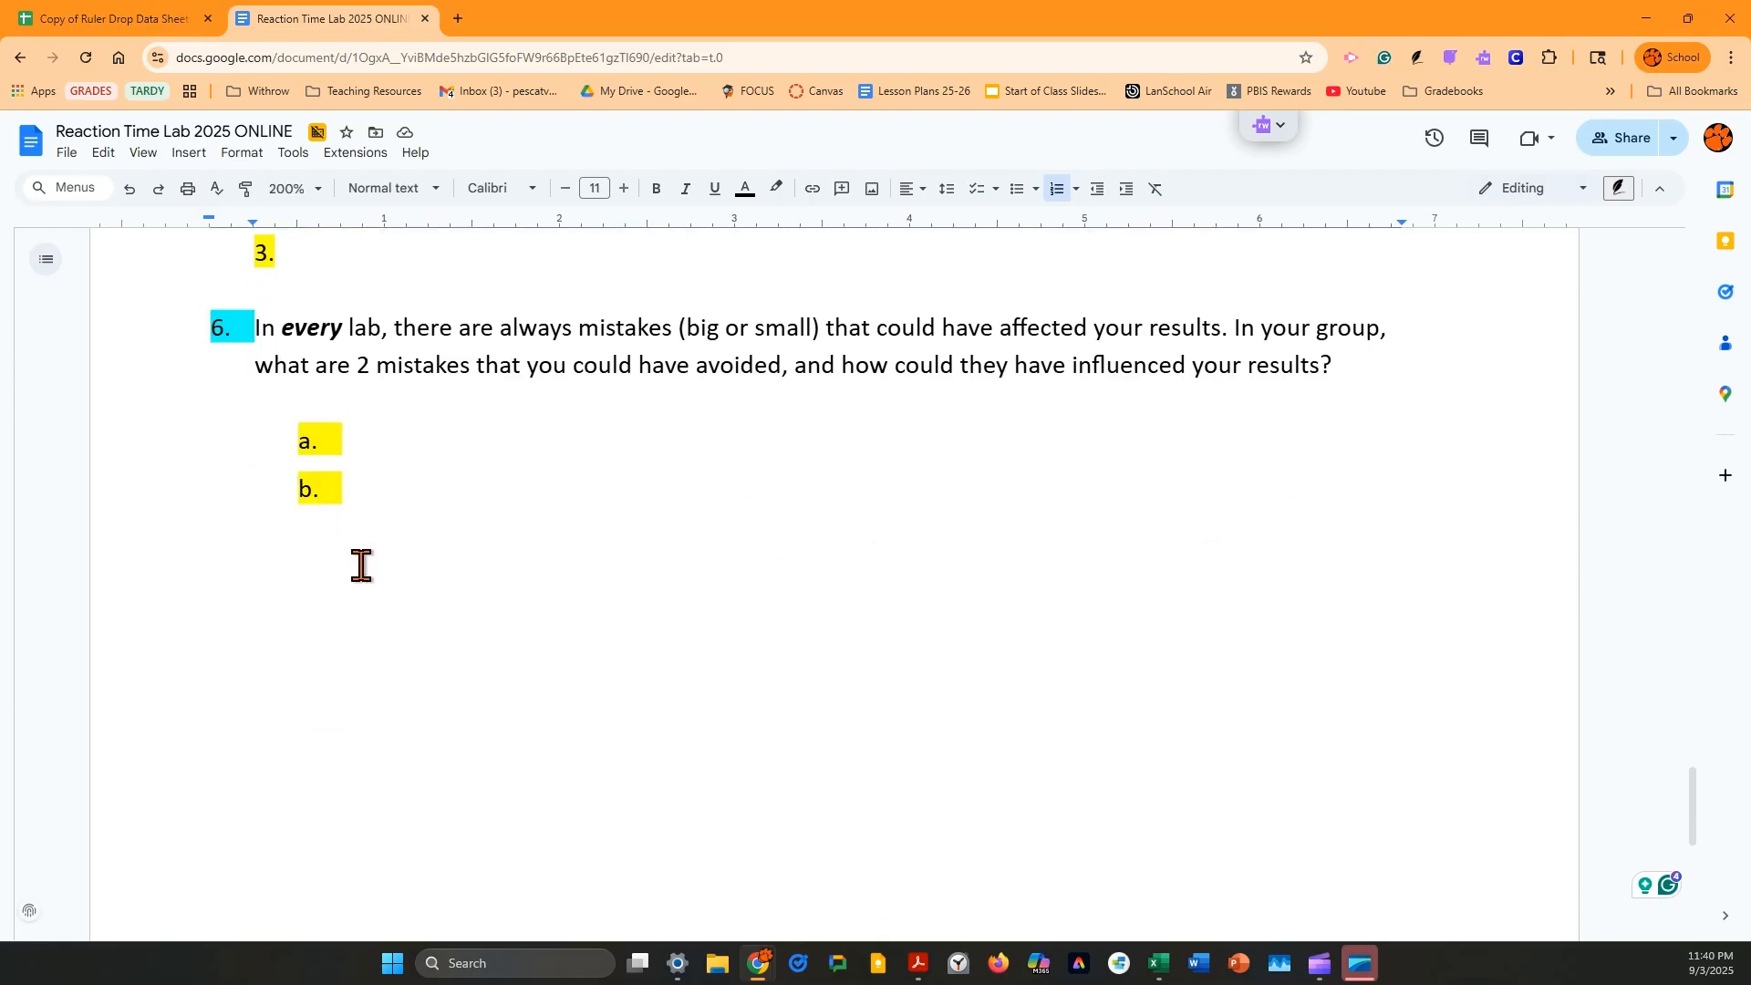
{"action": "scroll", "coordinate": [358, 625], "scroll_direction": "up", "scroll_amount": 13}
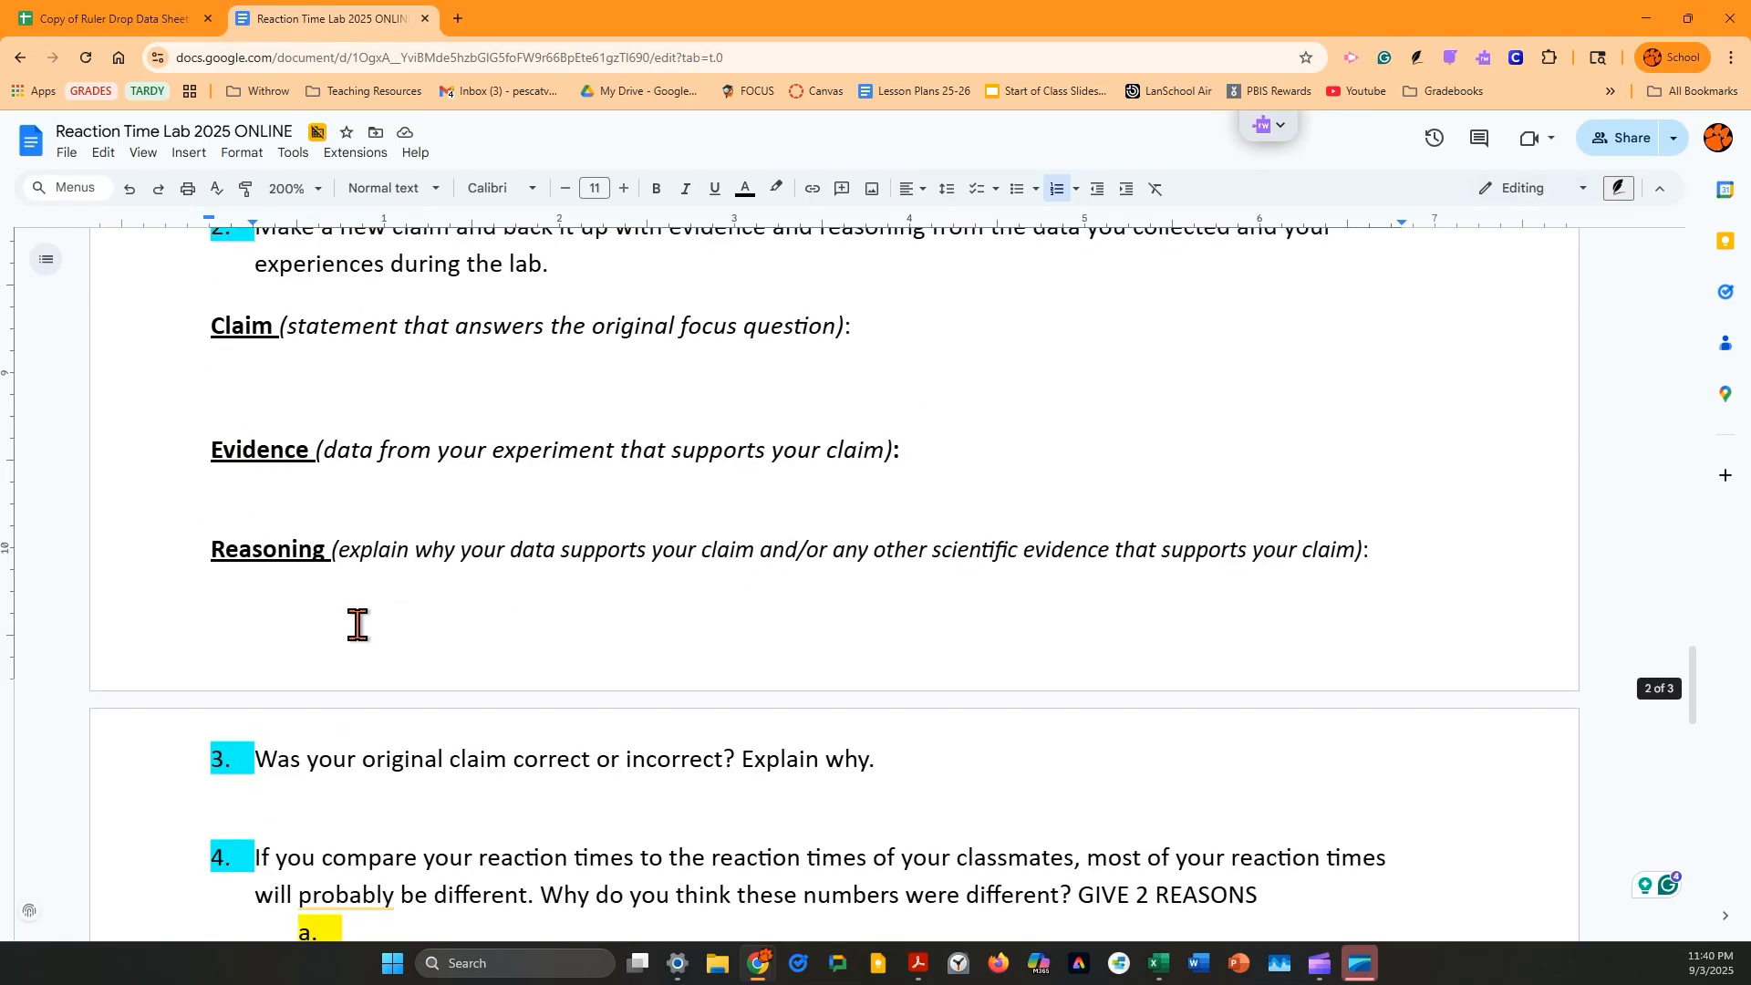
{"action": "scroll", "coordinate": [358, 626], "scroll_direction": "up", "scroll_amount": 8}
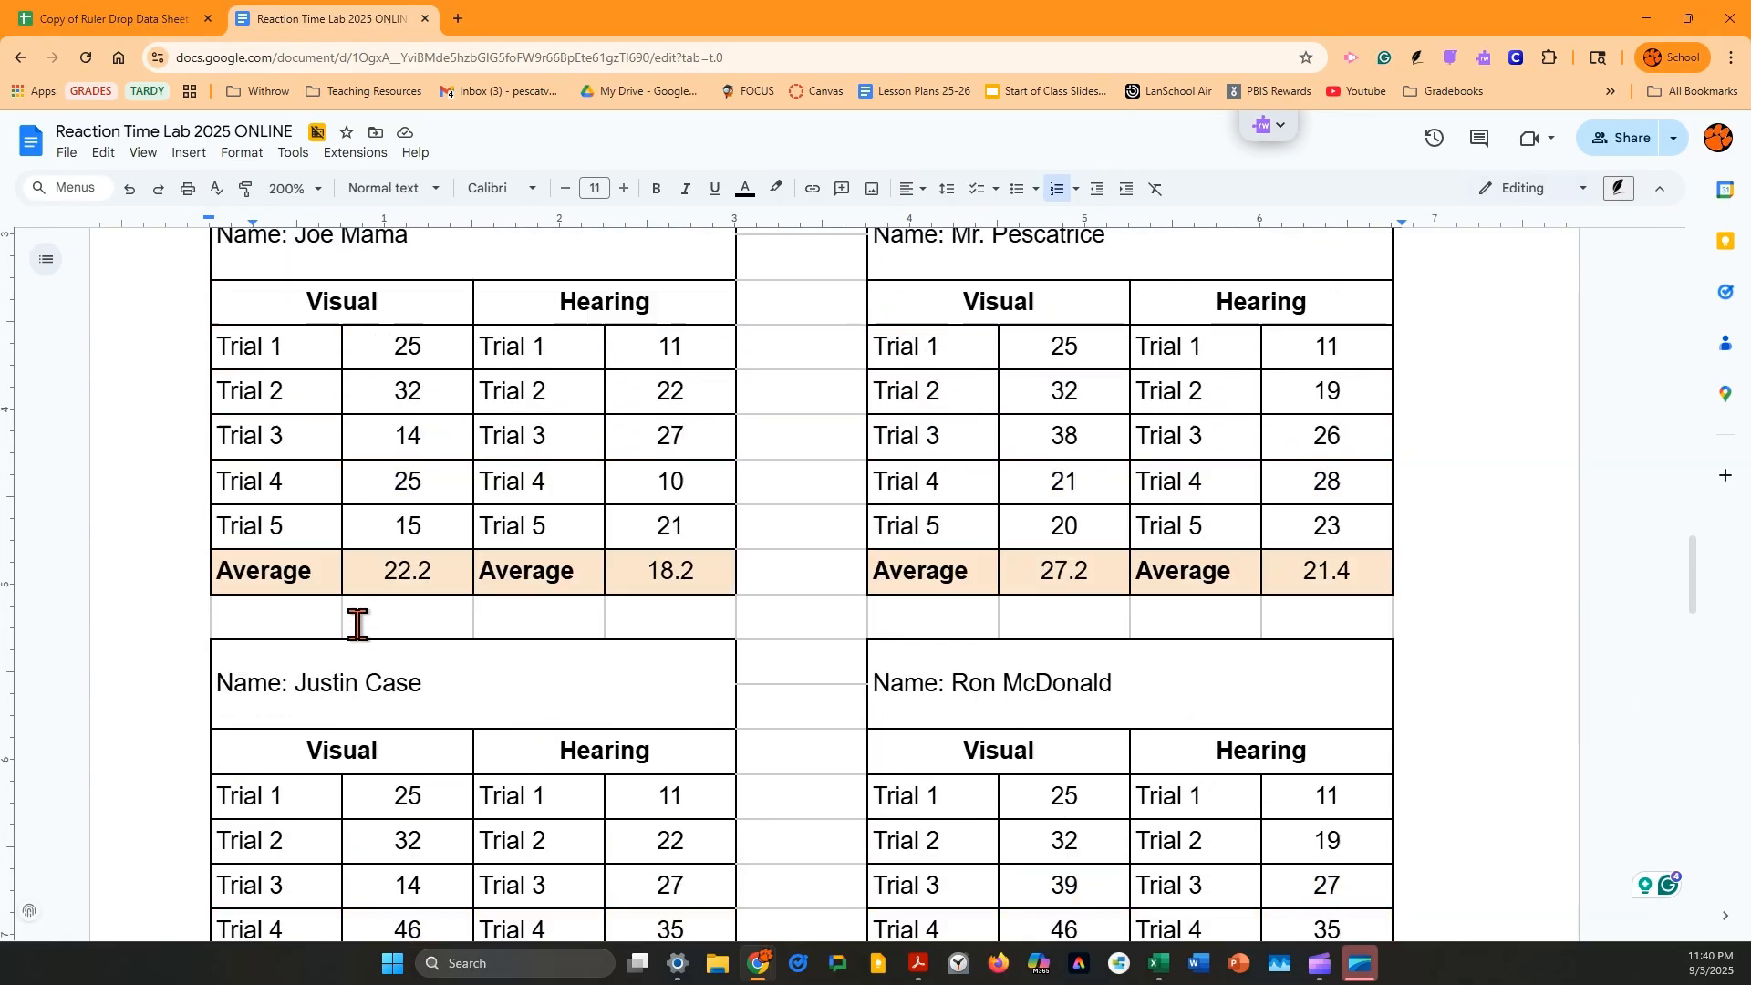
{"action": "scroll", "coordinate": [357, 629], "scroll_direction": "down", "scroll_amount": 2}
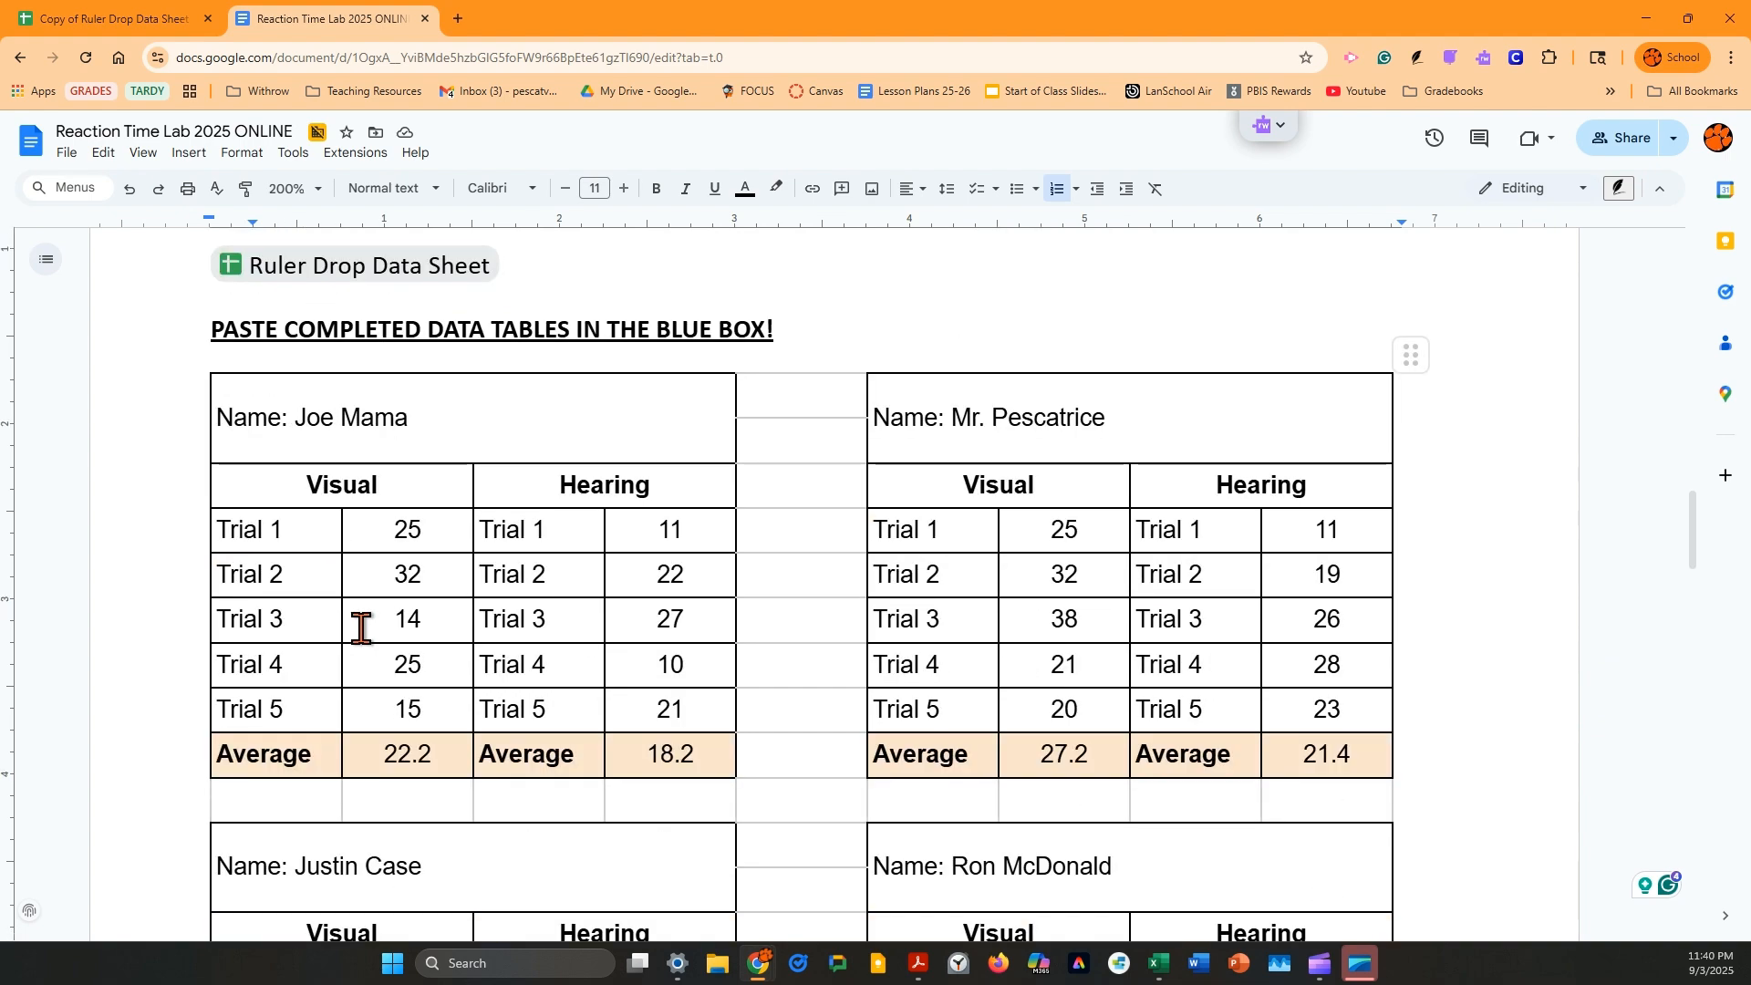